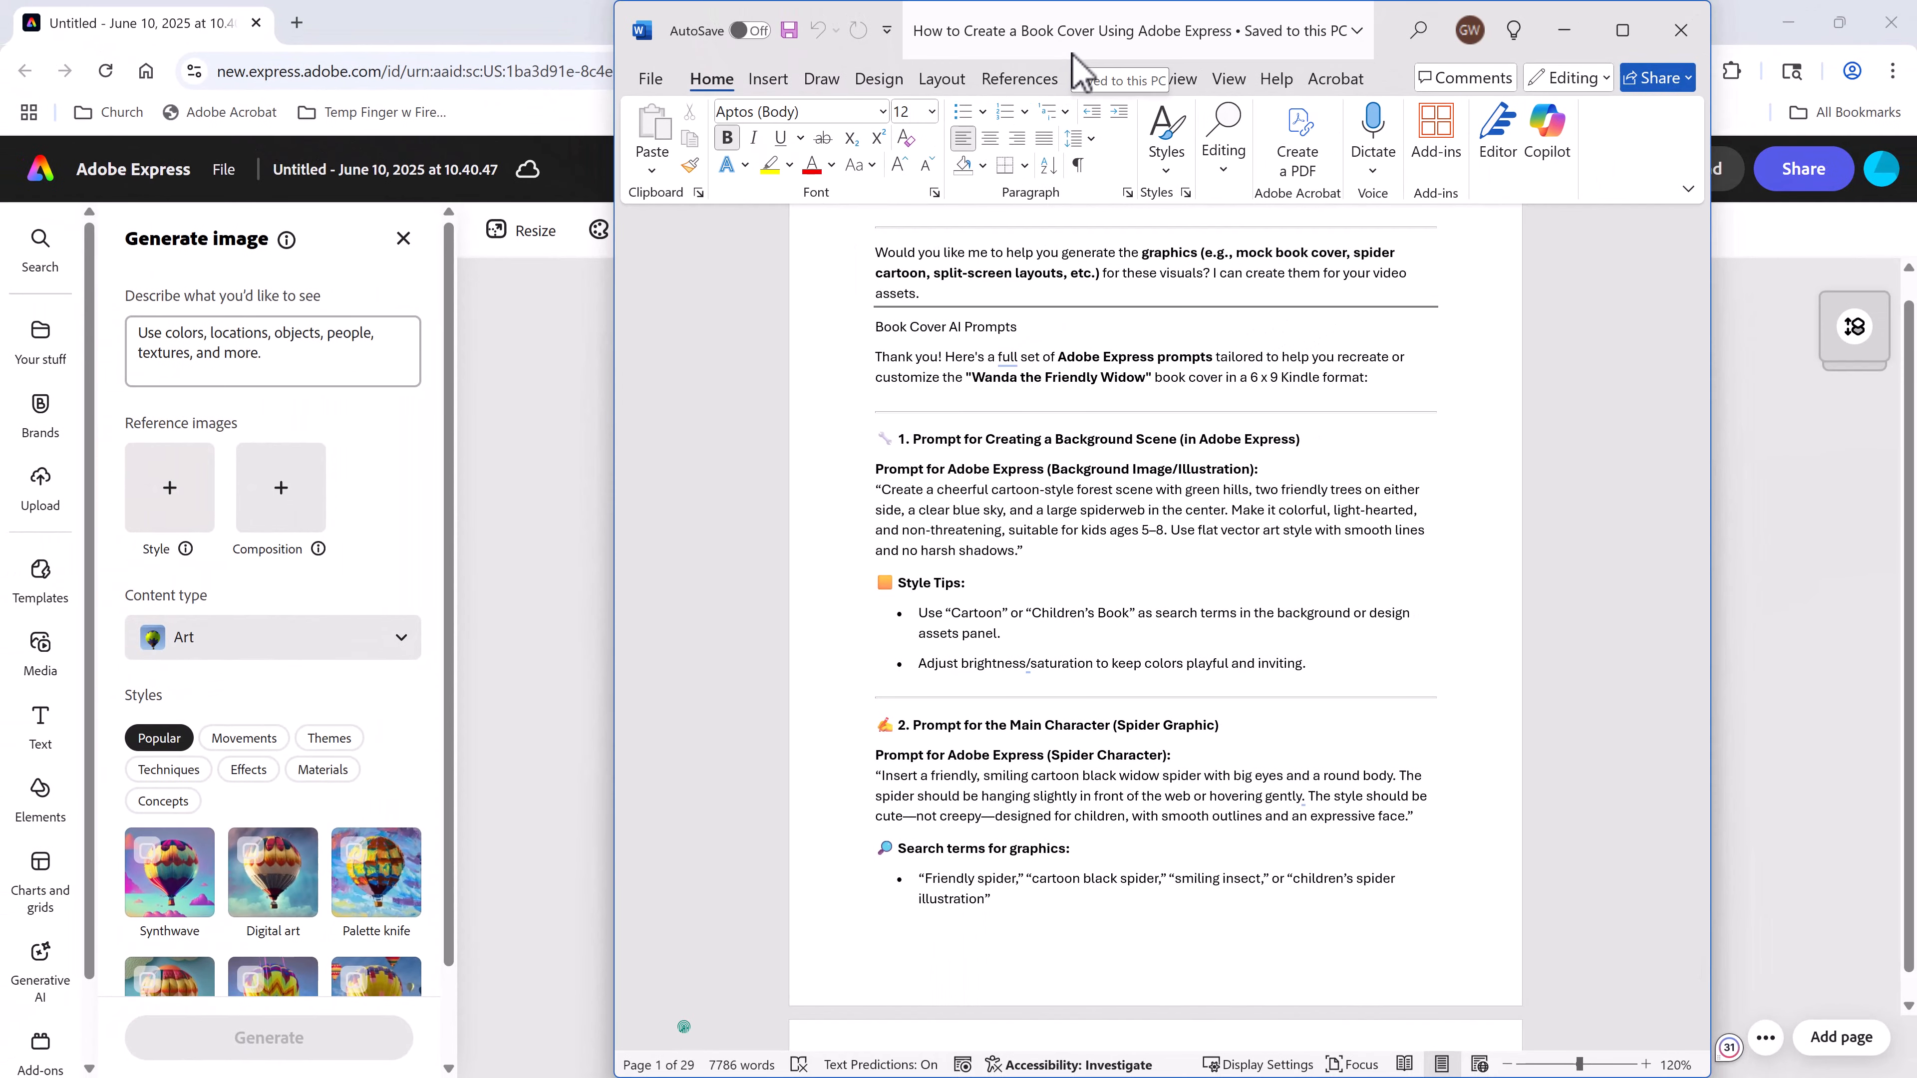
- Copy the background scene prompt from the Word document, switch to Adobe Express and generate Art images from it
left_click_drag(876, 468, 1016, 556)
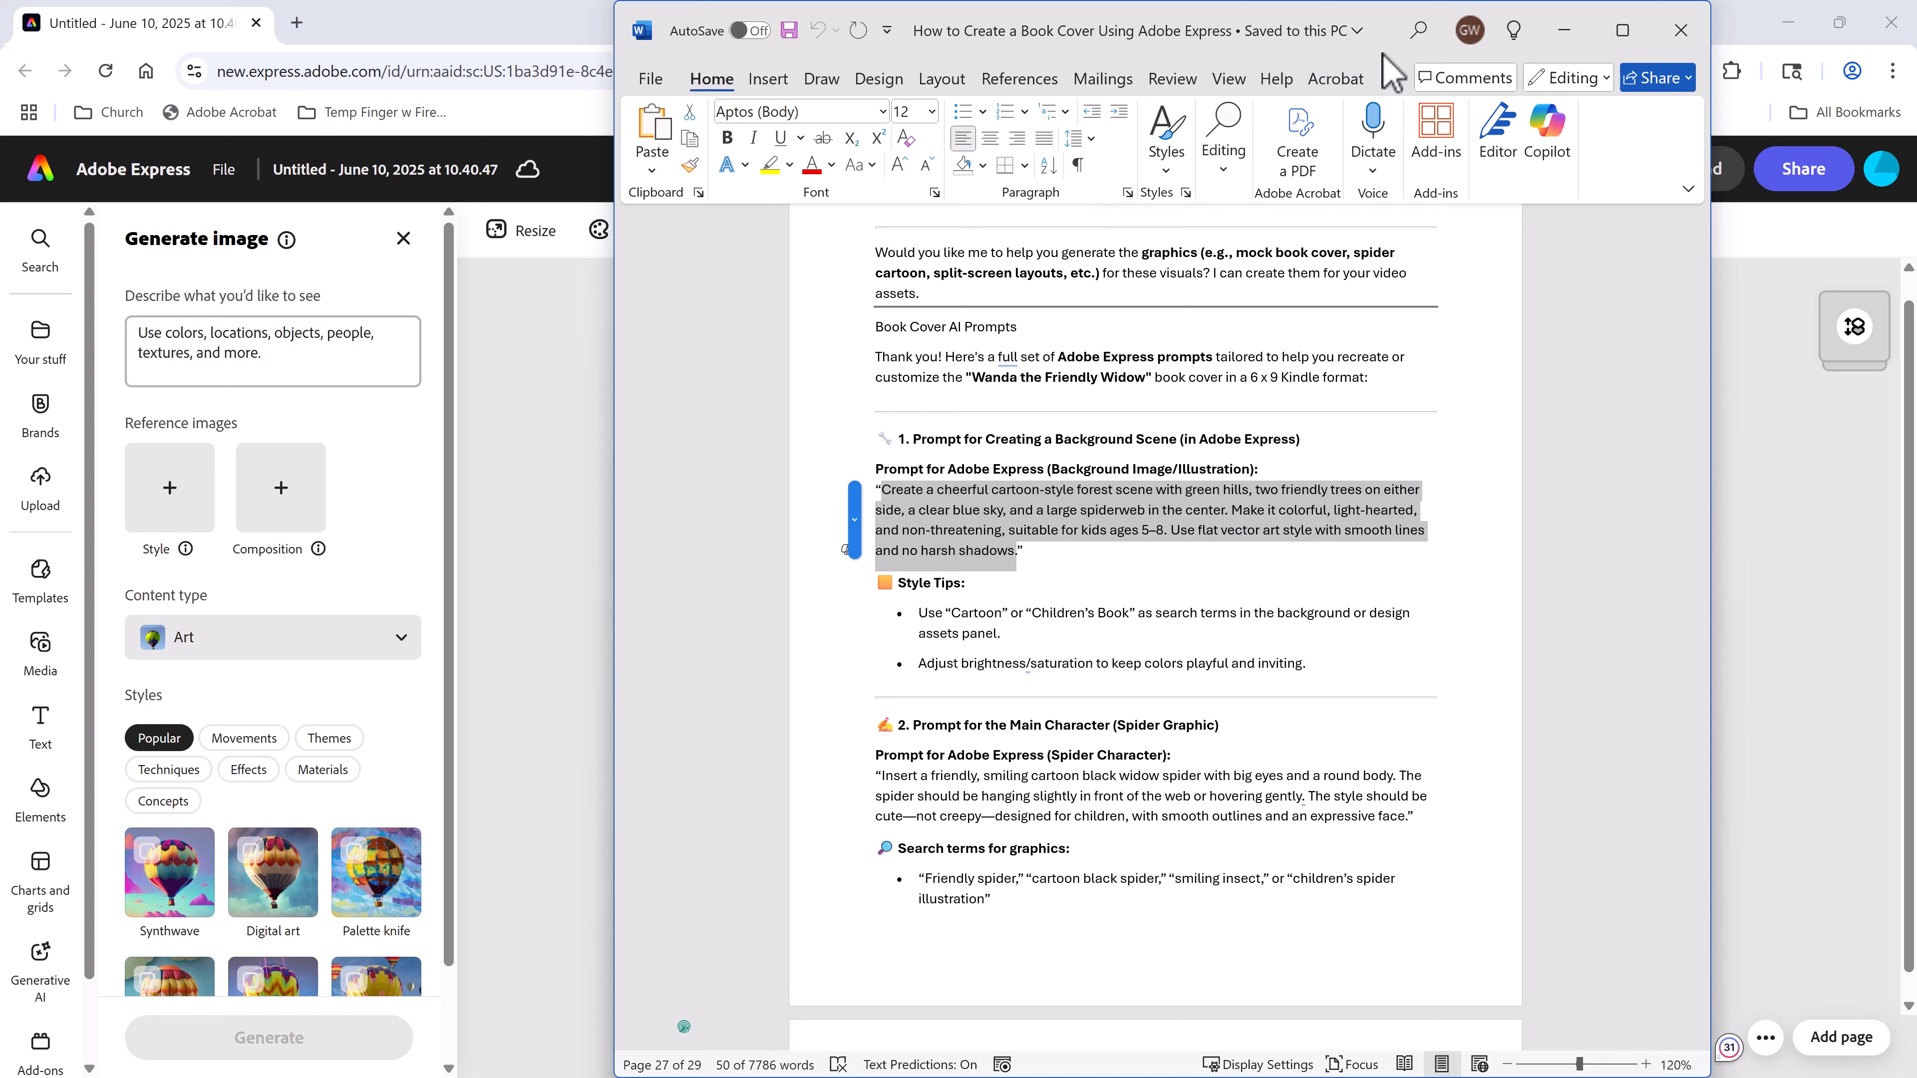
key("super+Down")
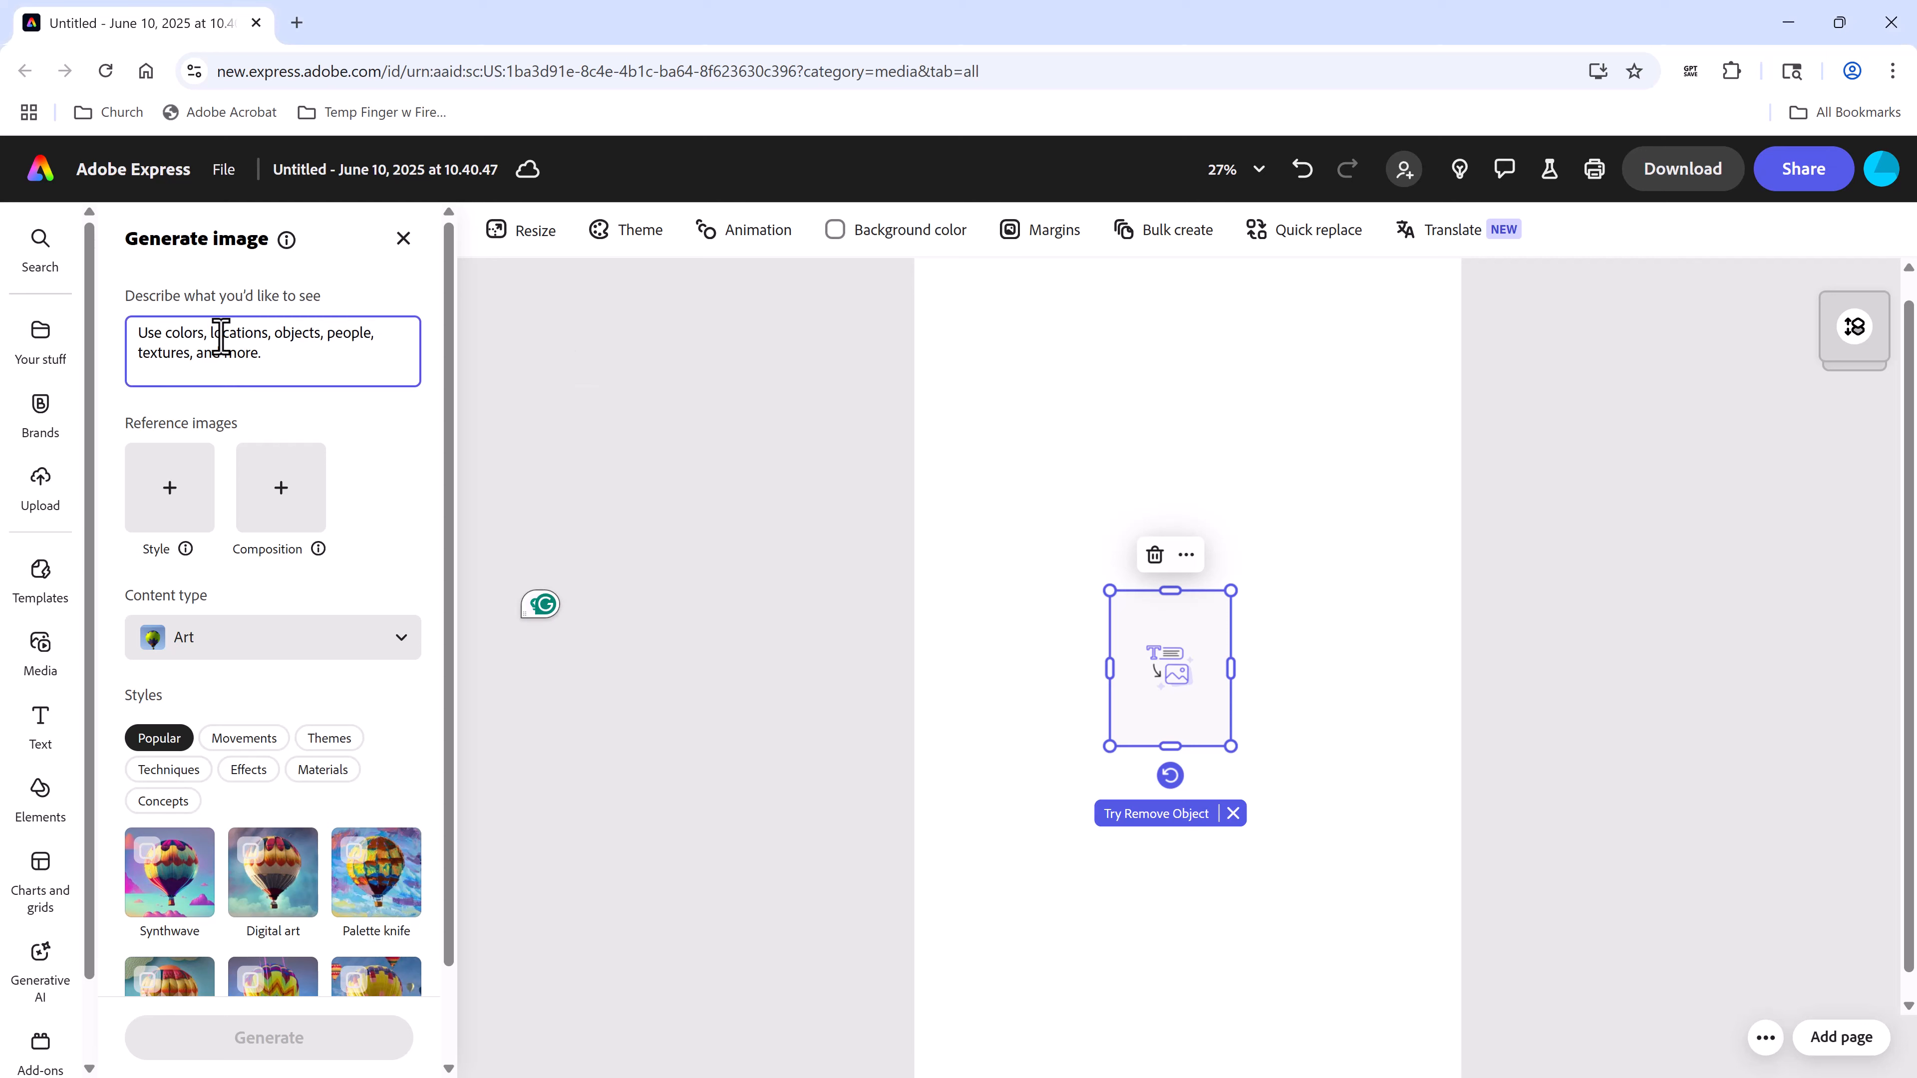
key("ctrl+v")
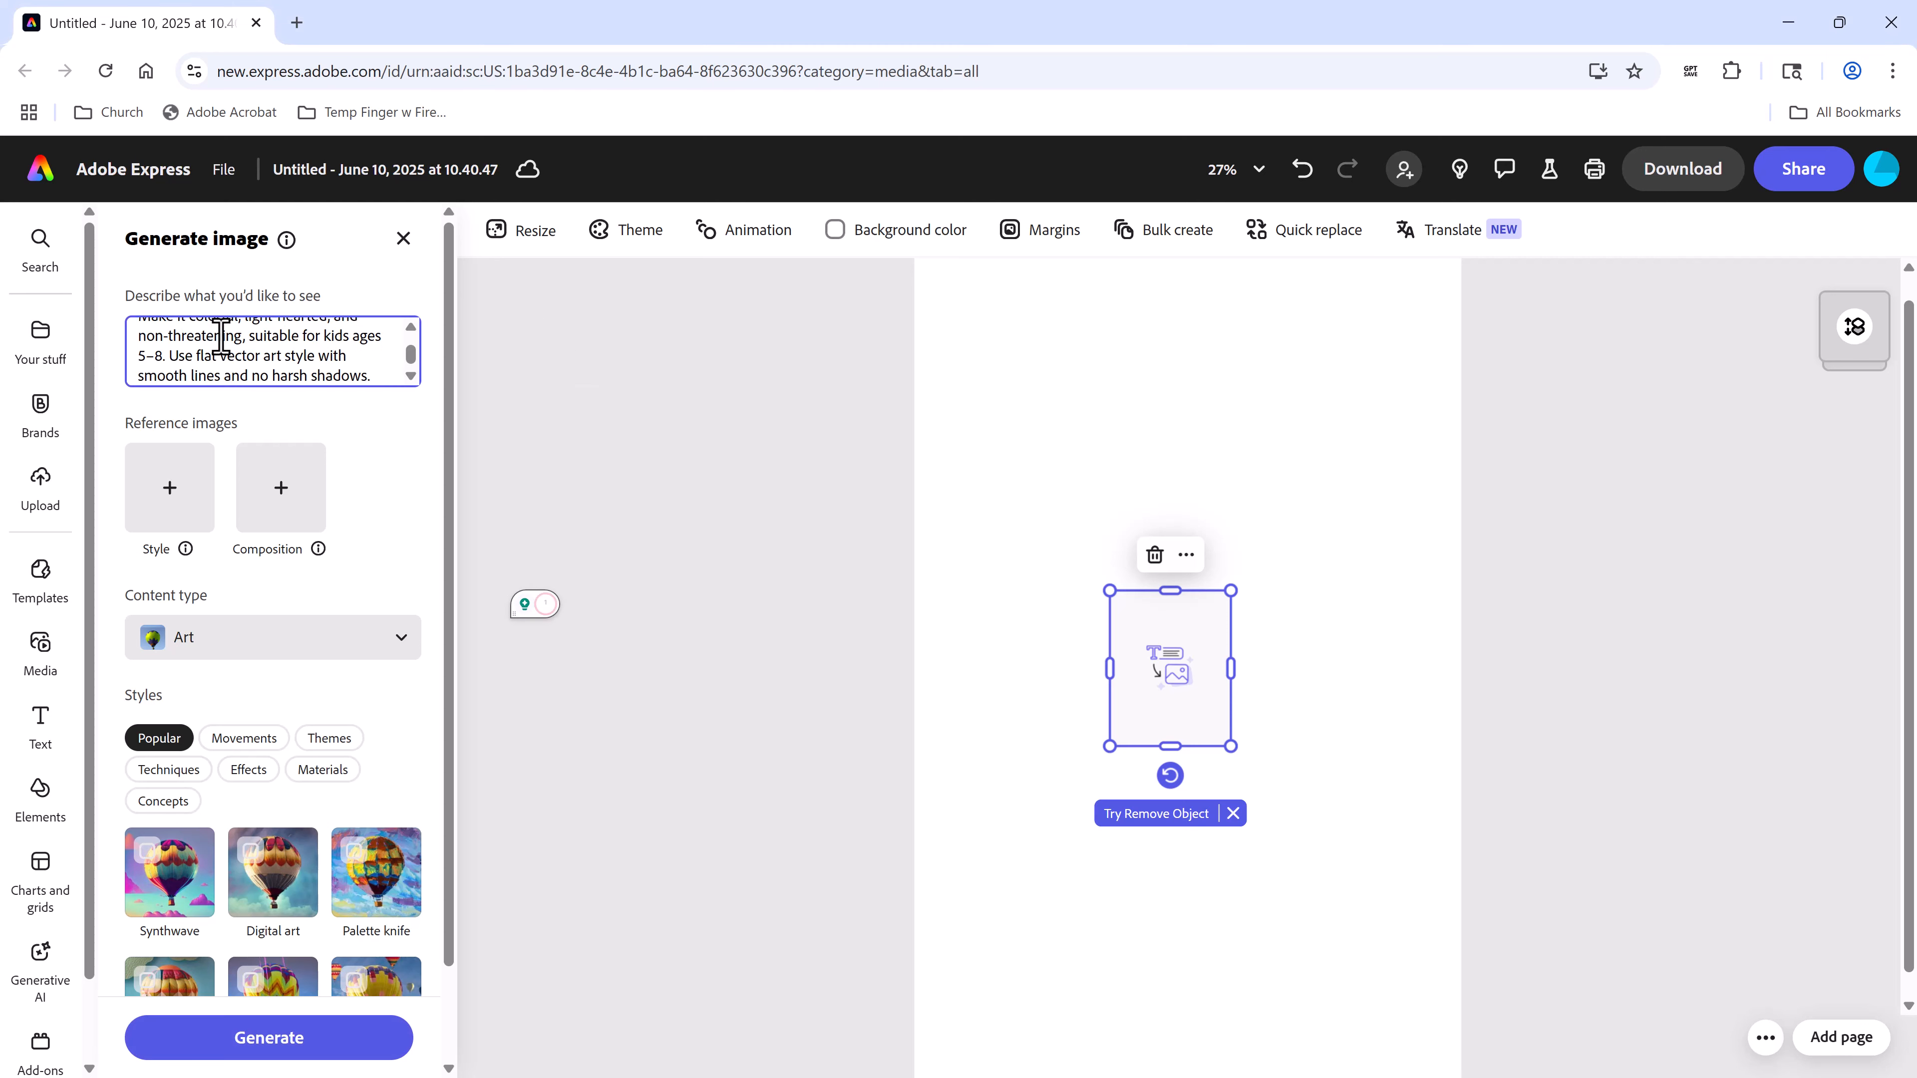
left_click(408, 638)
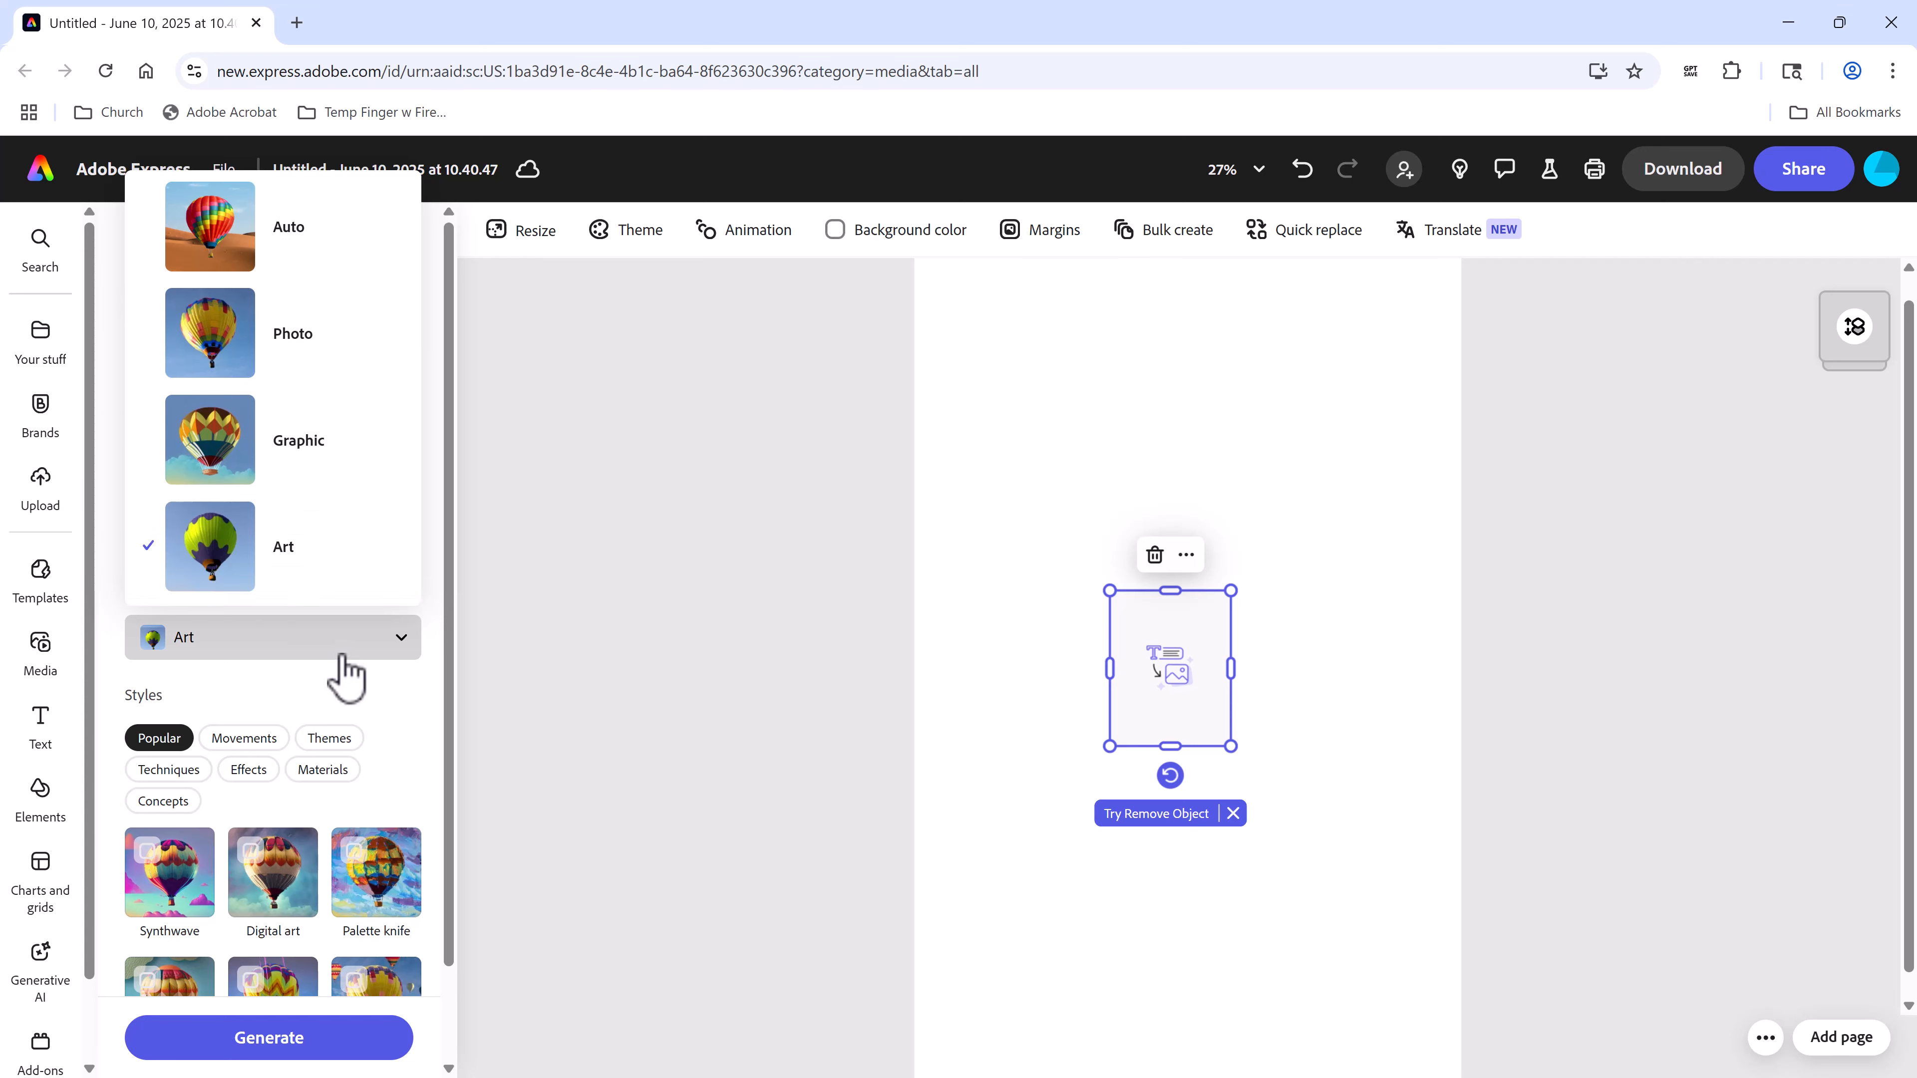
left_click(302, 1054)
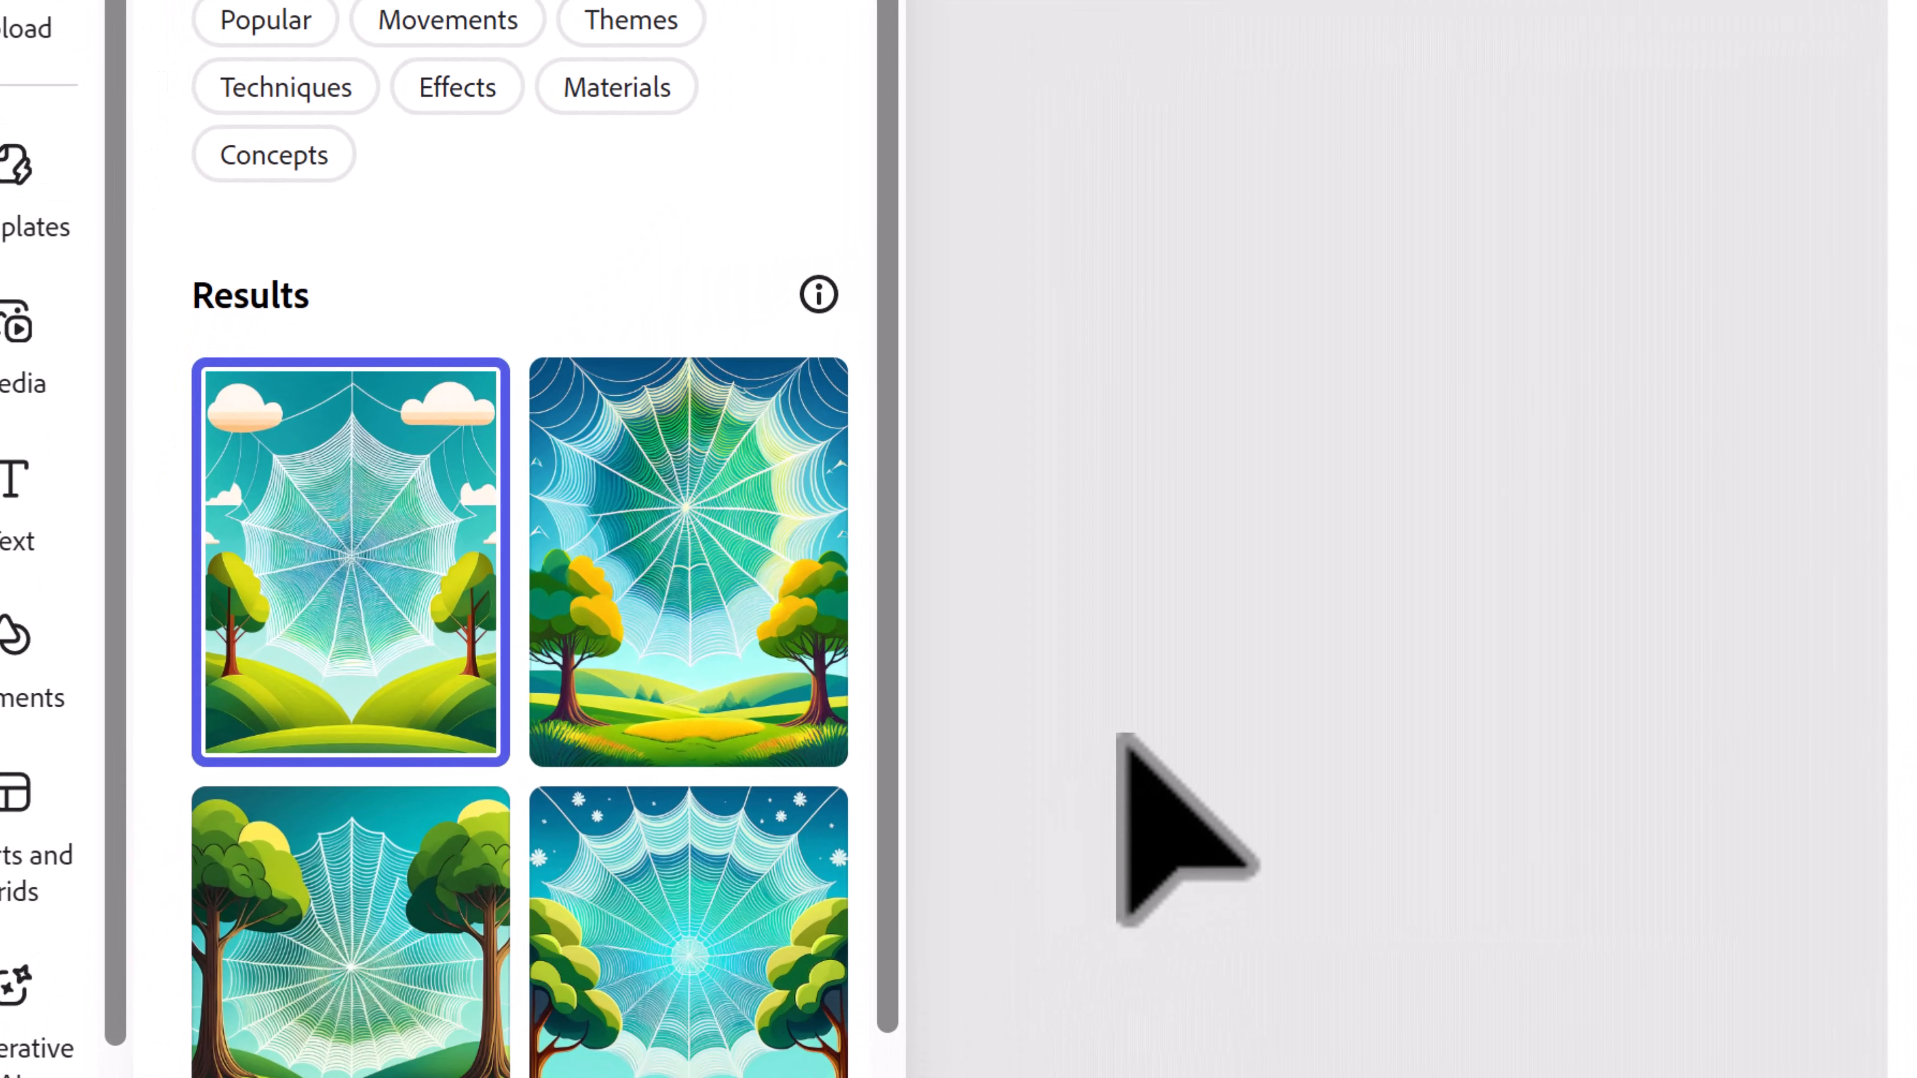
- Use the third generated forest scene, with large trees and dark trunks framing the spiderweb, as the placed image
scroll(556, 351, "down", 3)
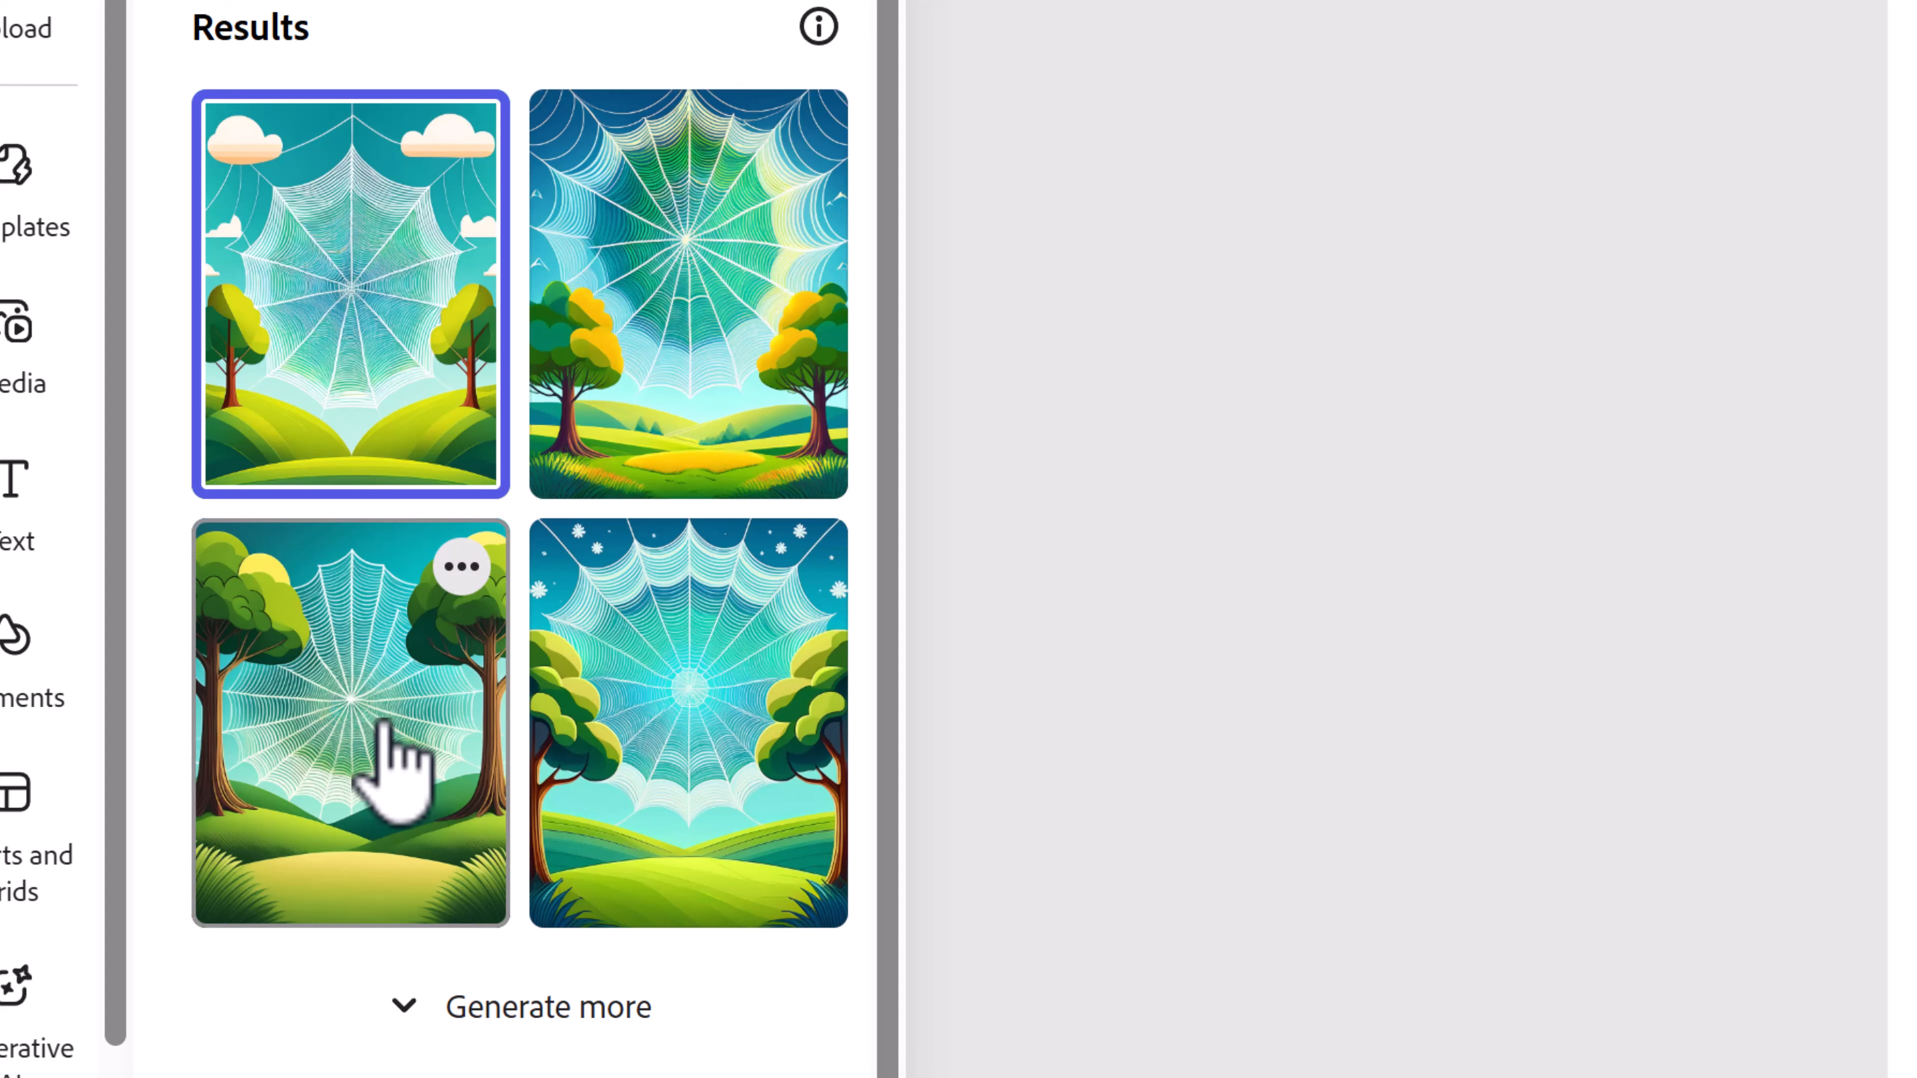
left_click(393, 764)
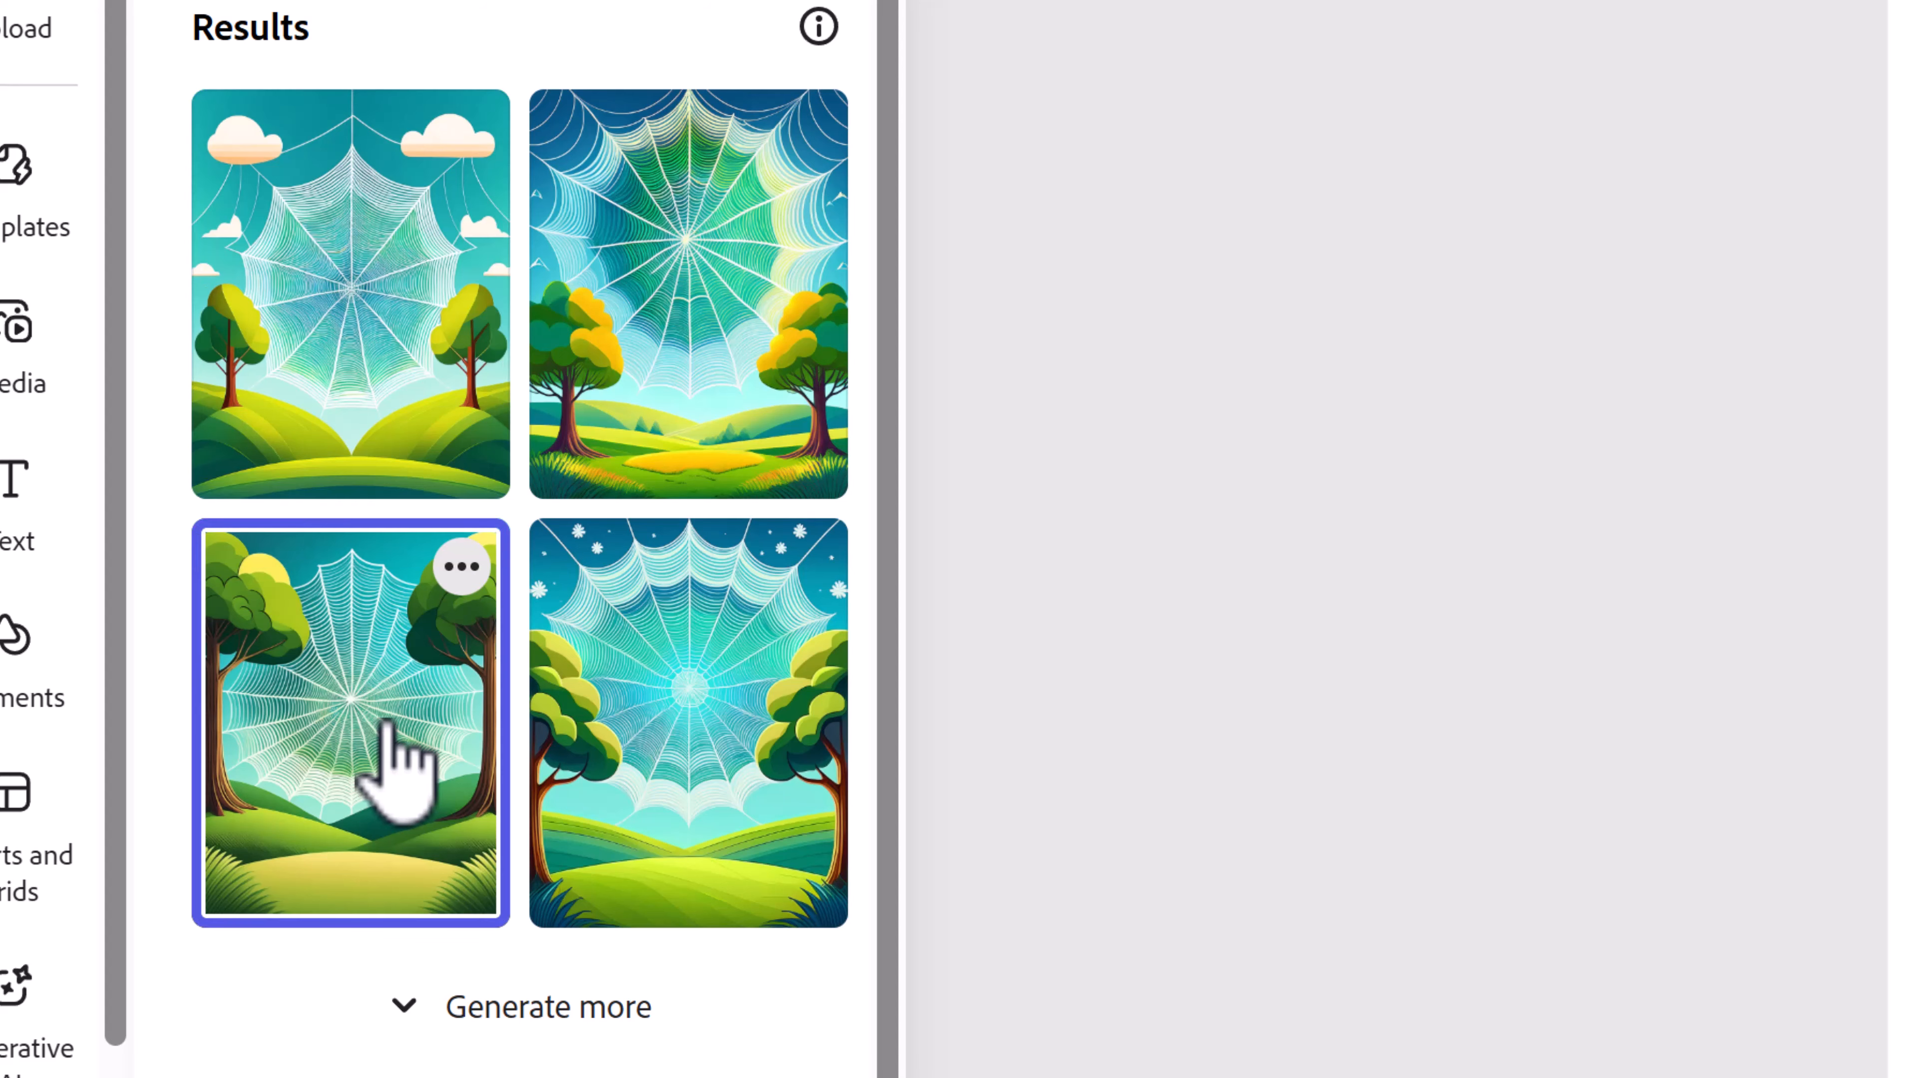
scroll(504, 31, "up", 10)
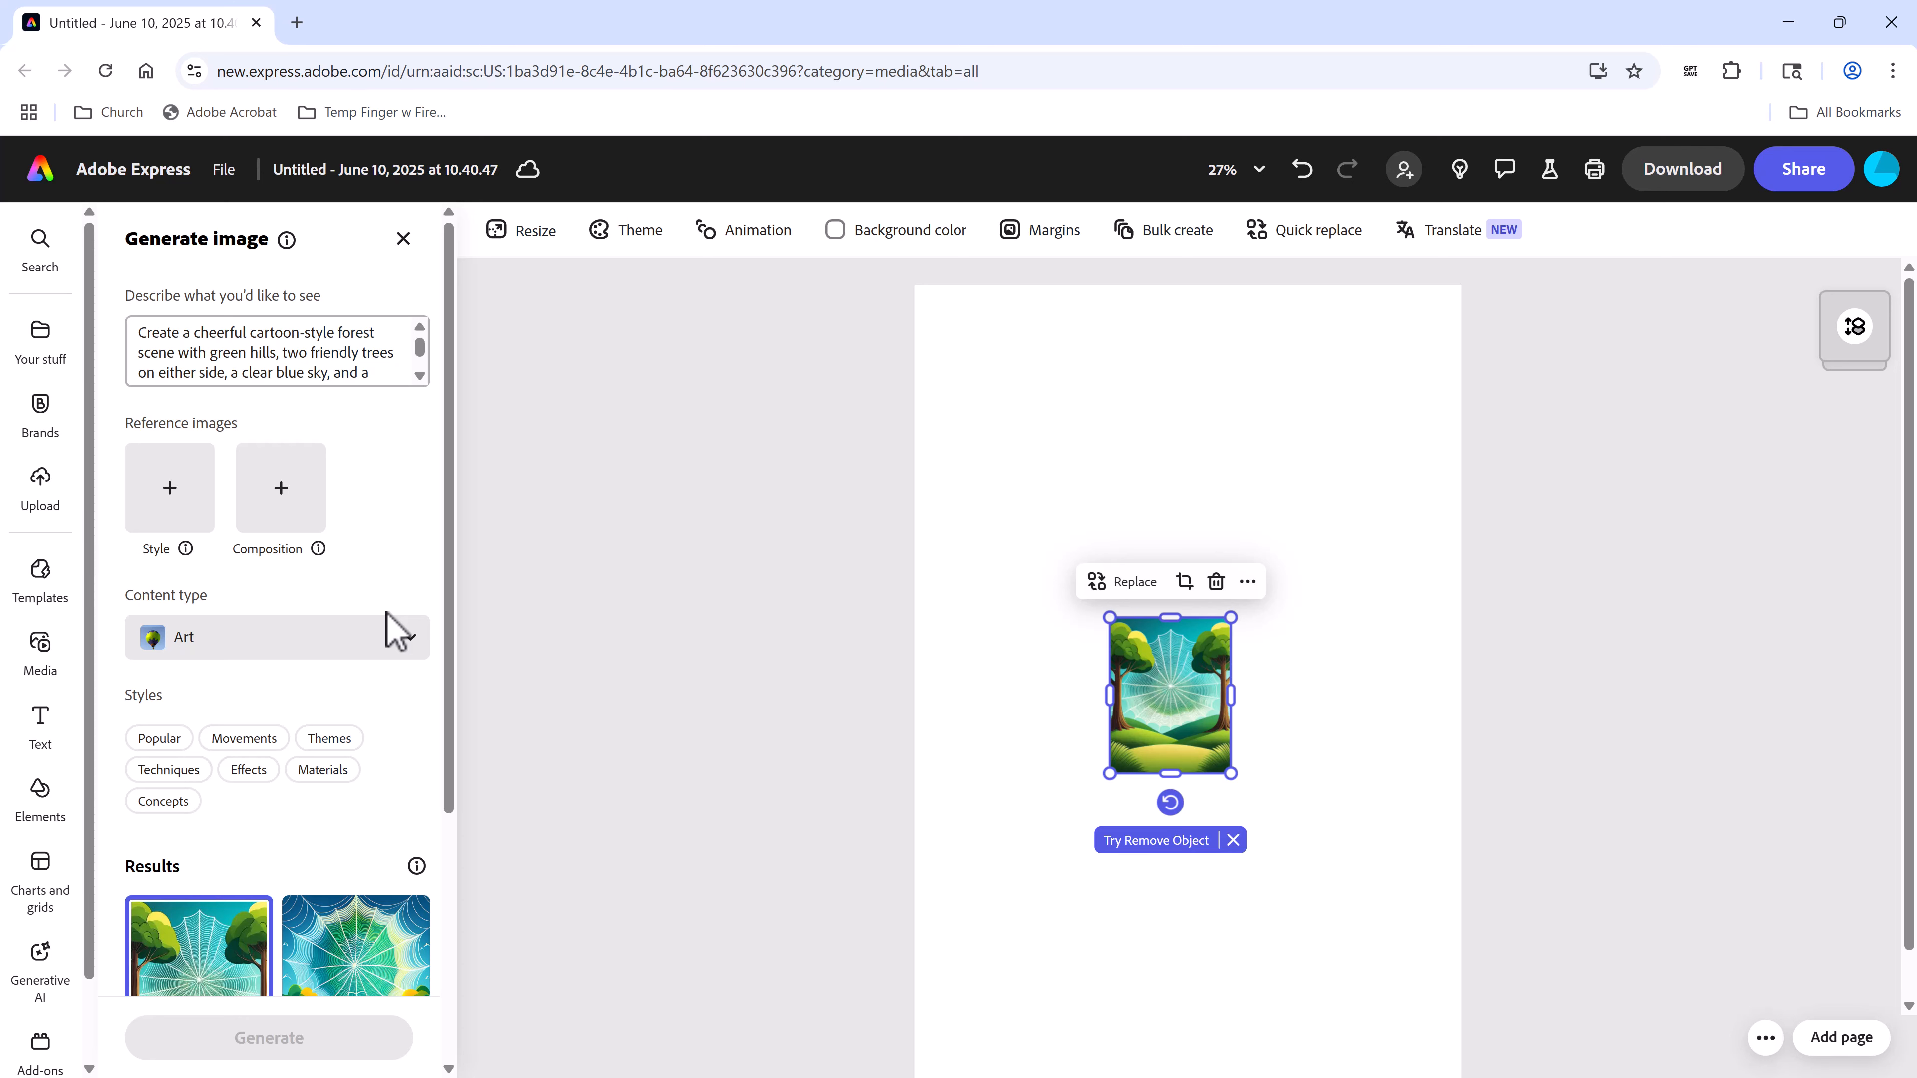
- Generate more variations of the forest scene and compare them with the first set of results
scroll(388, 748, "down", 5)
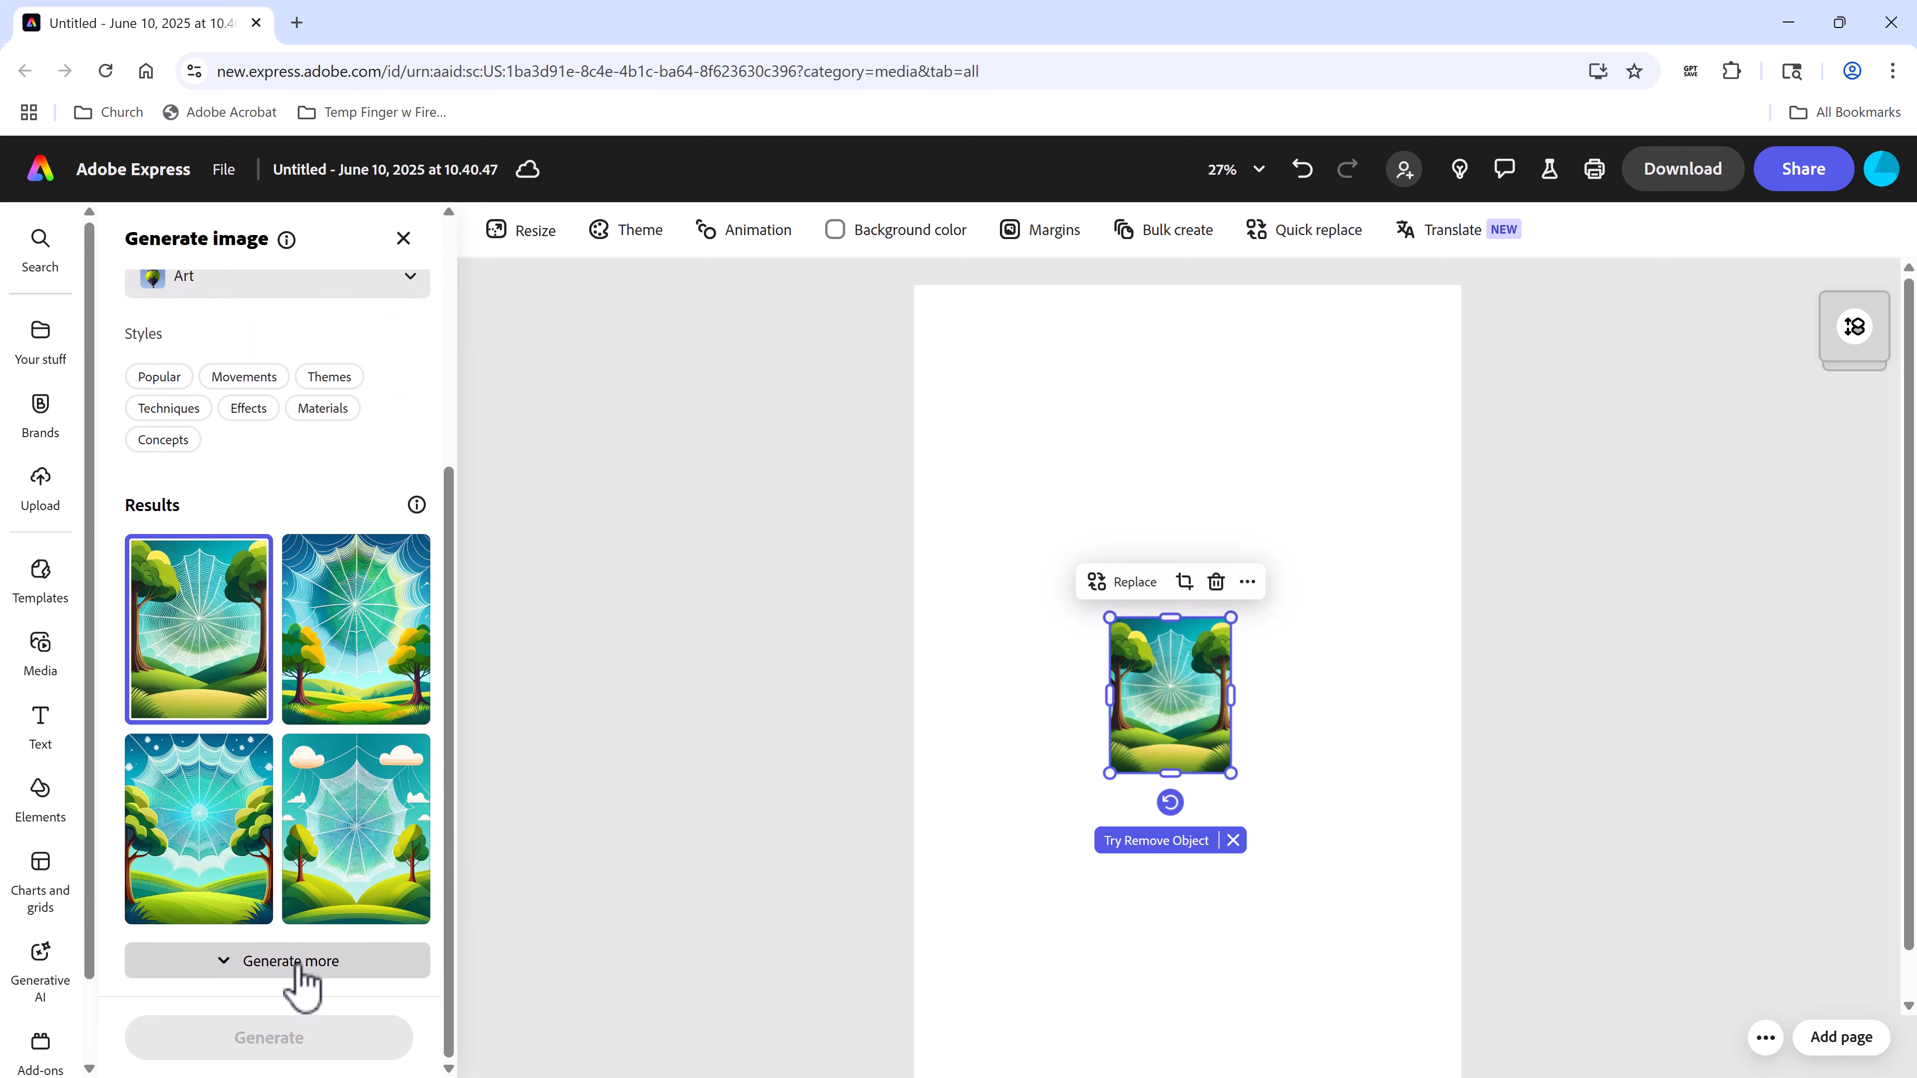
left_click(307, 966)
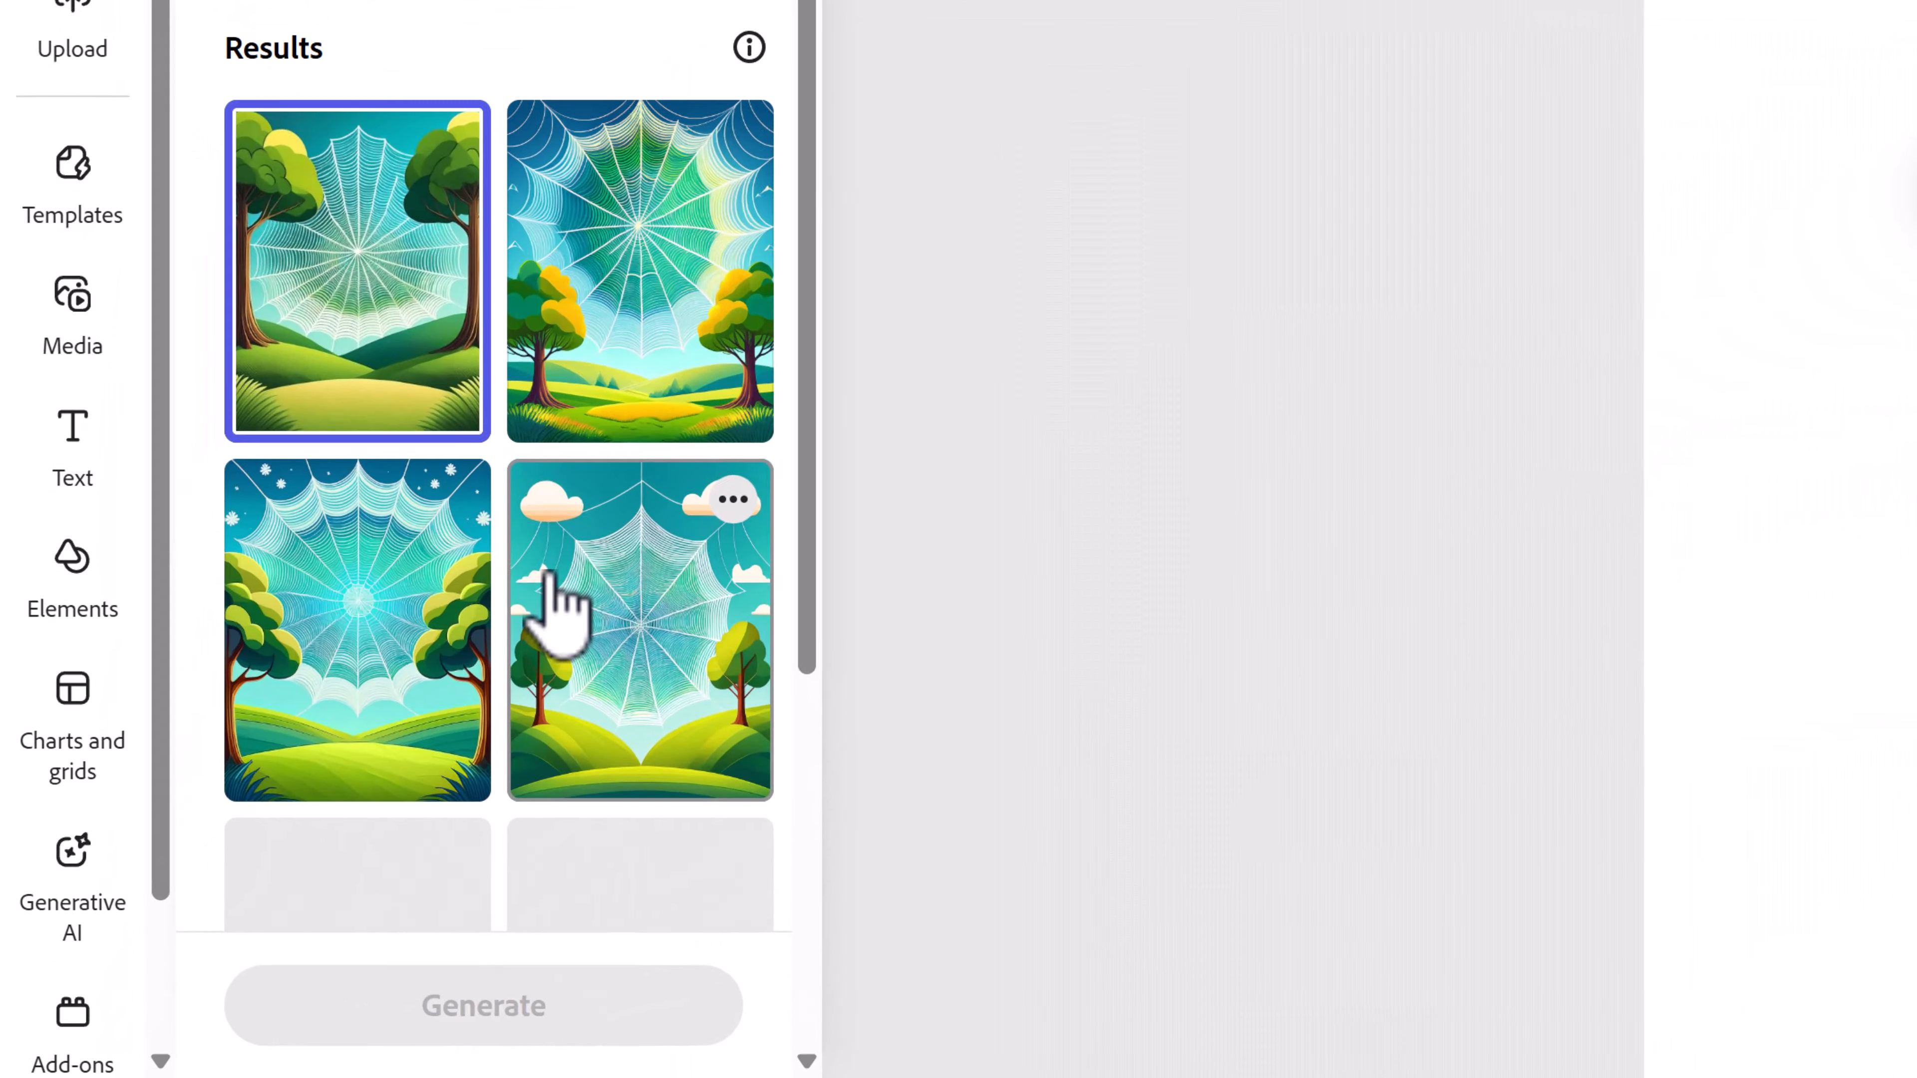
scroll(305, 799, "down", 3)
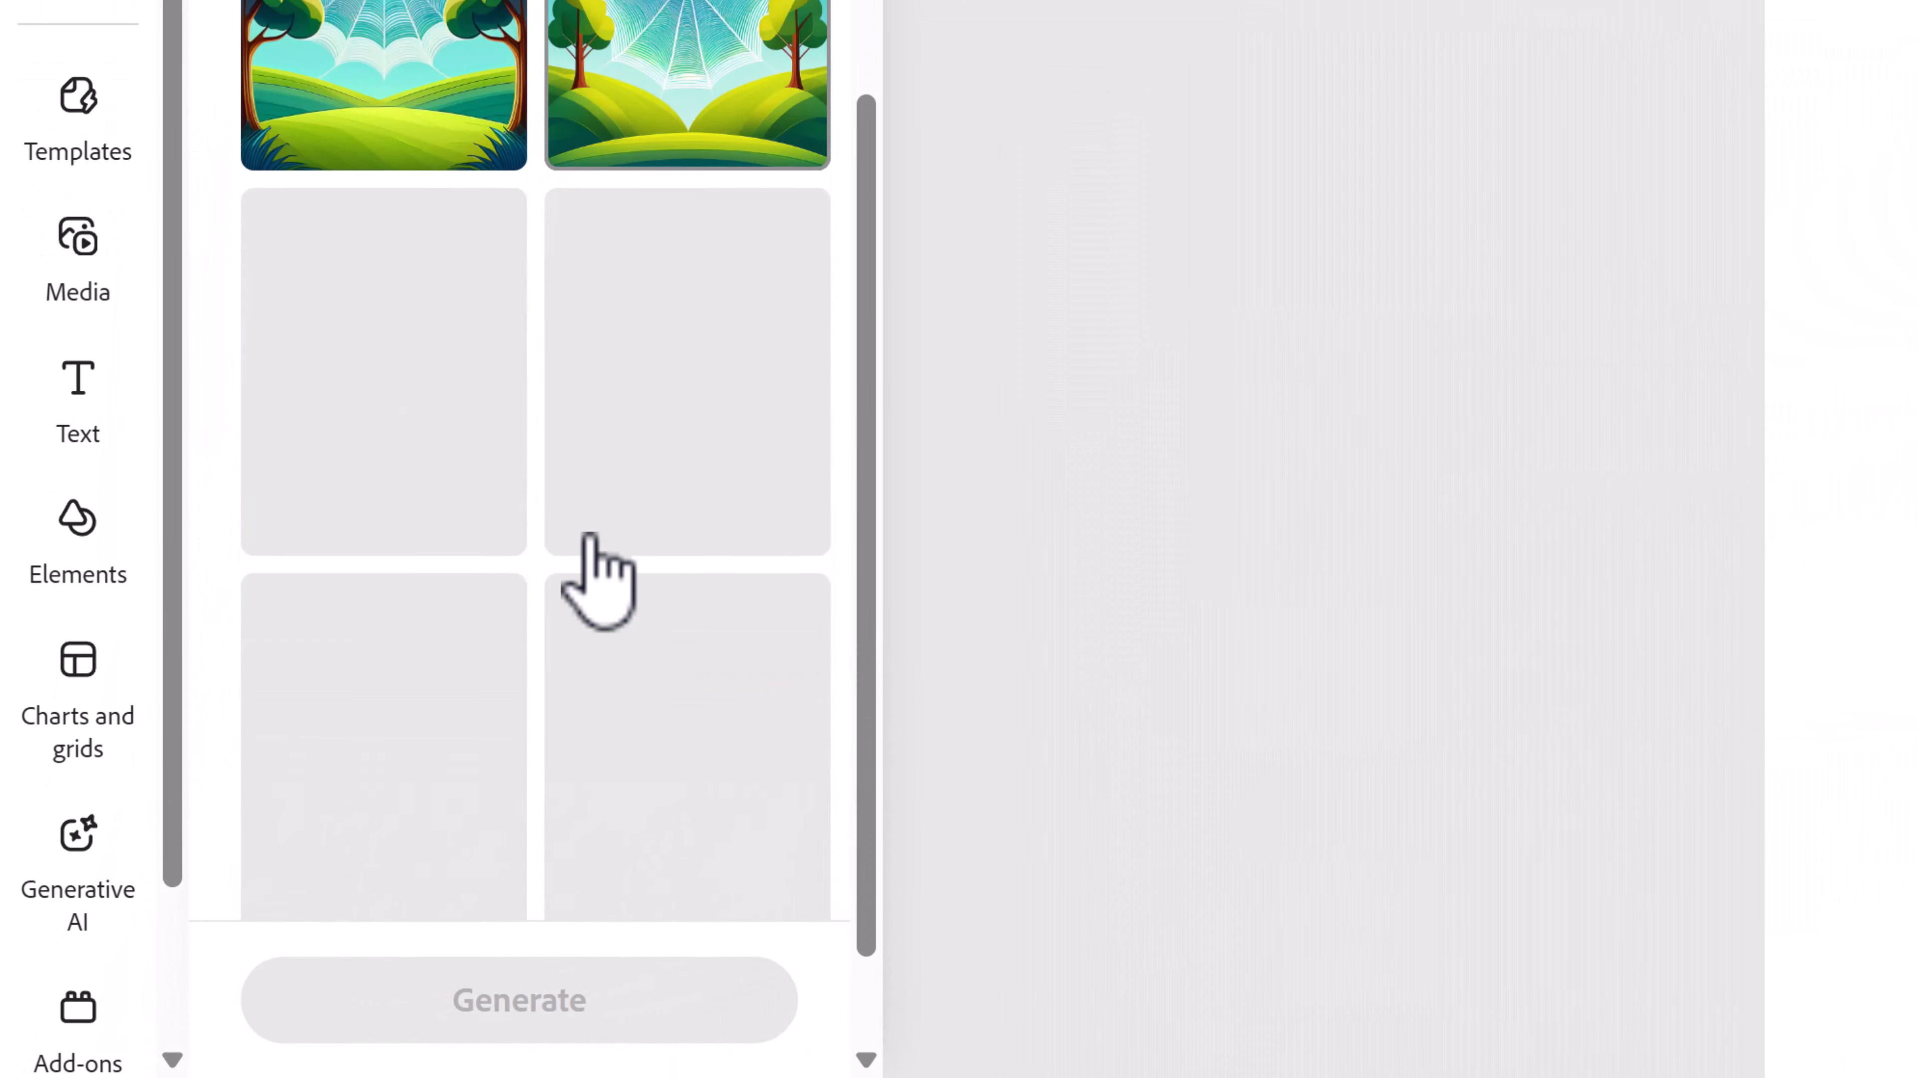
scroll(590, 535, "down", 2)
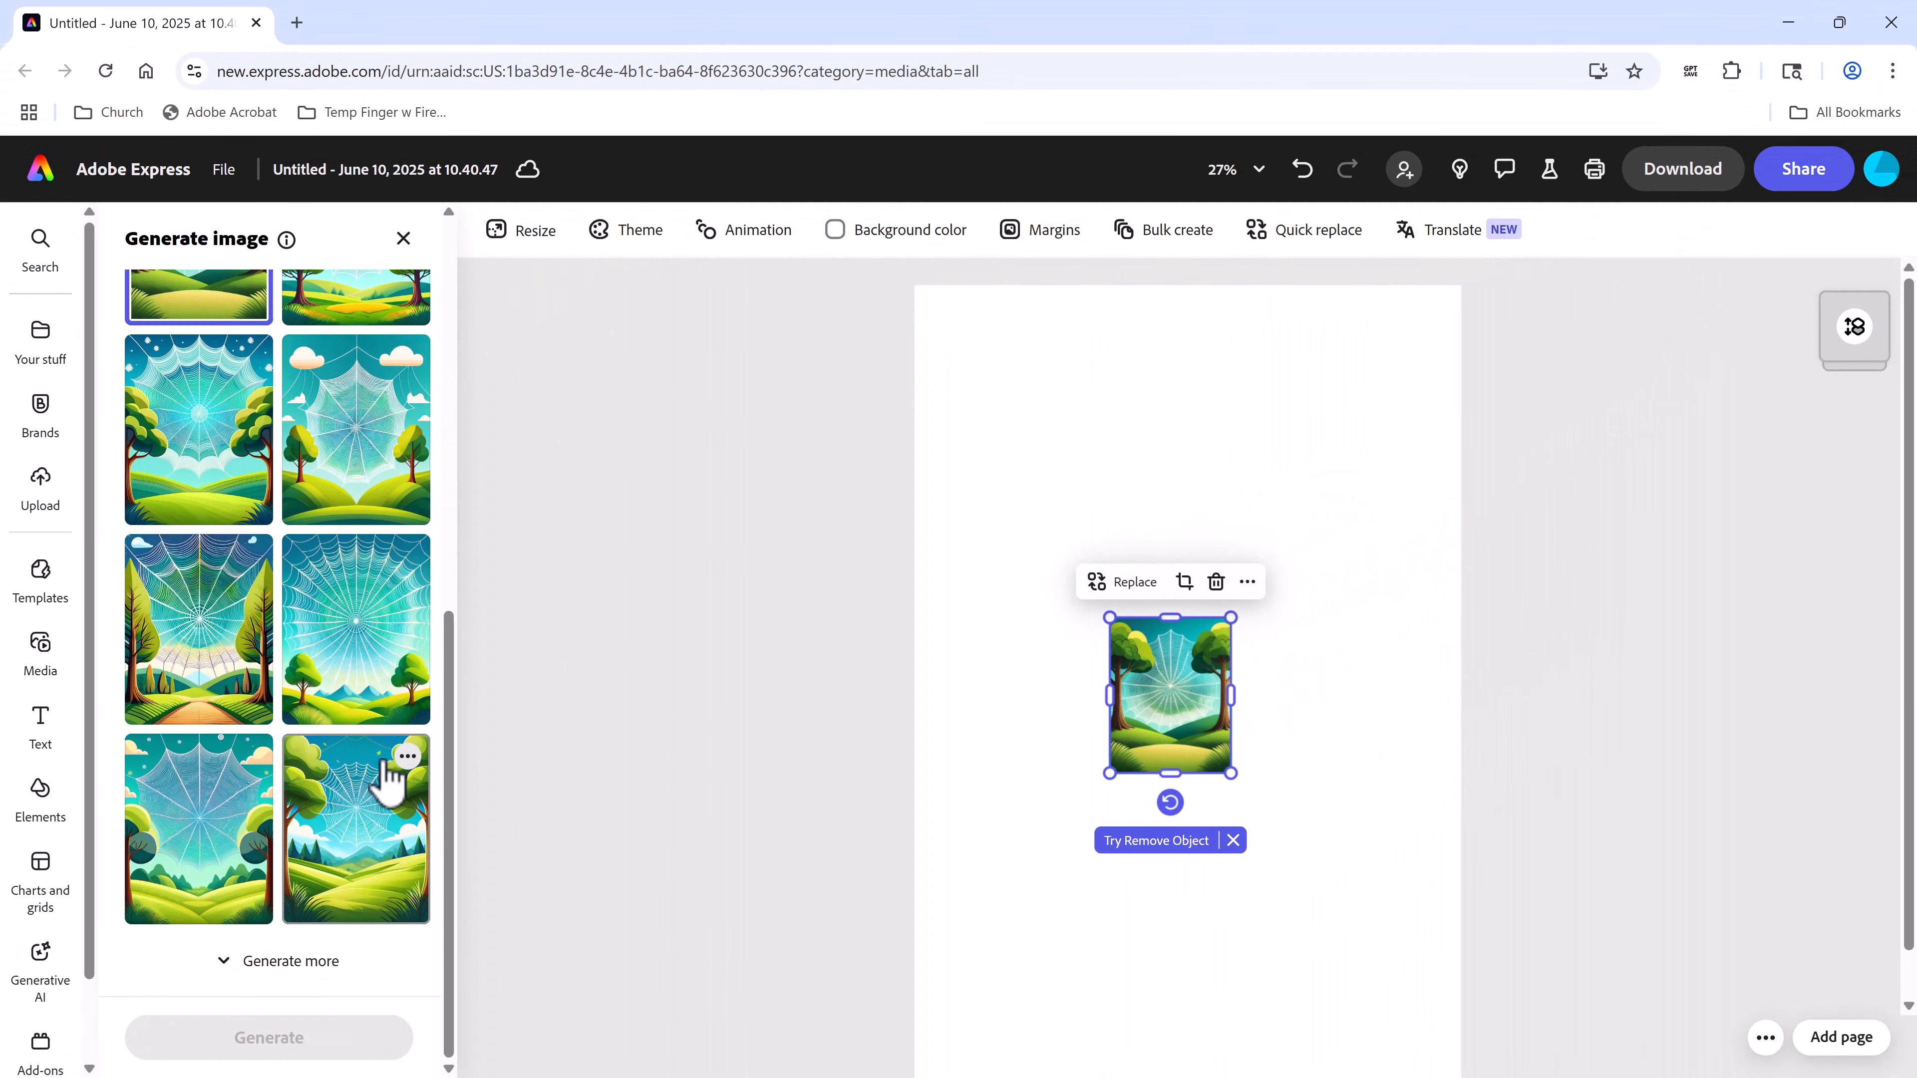
scroll(666, 531, "up", 4)
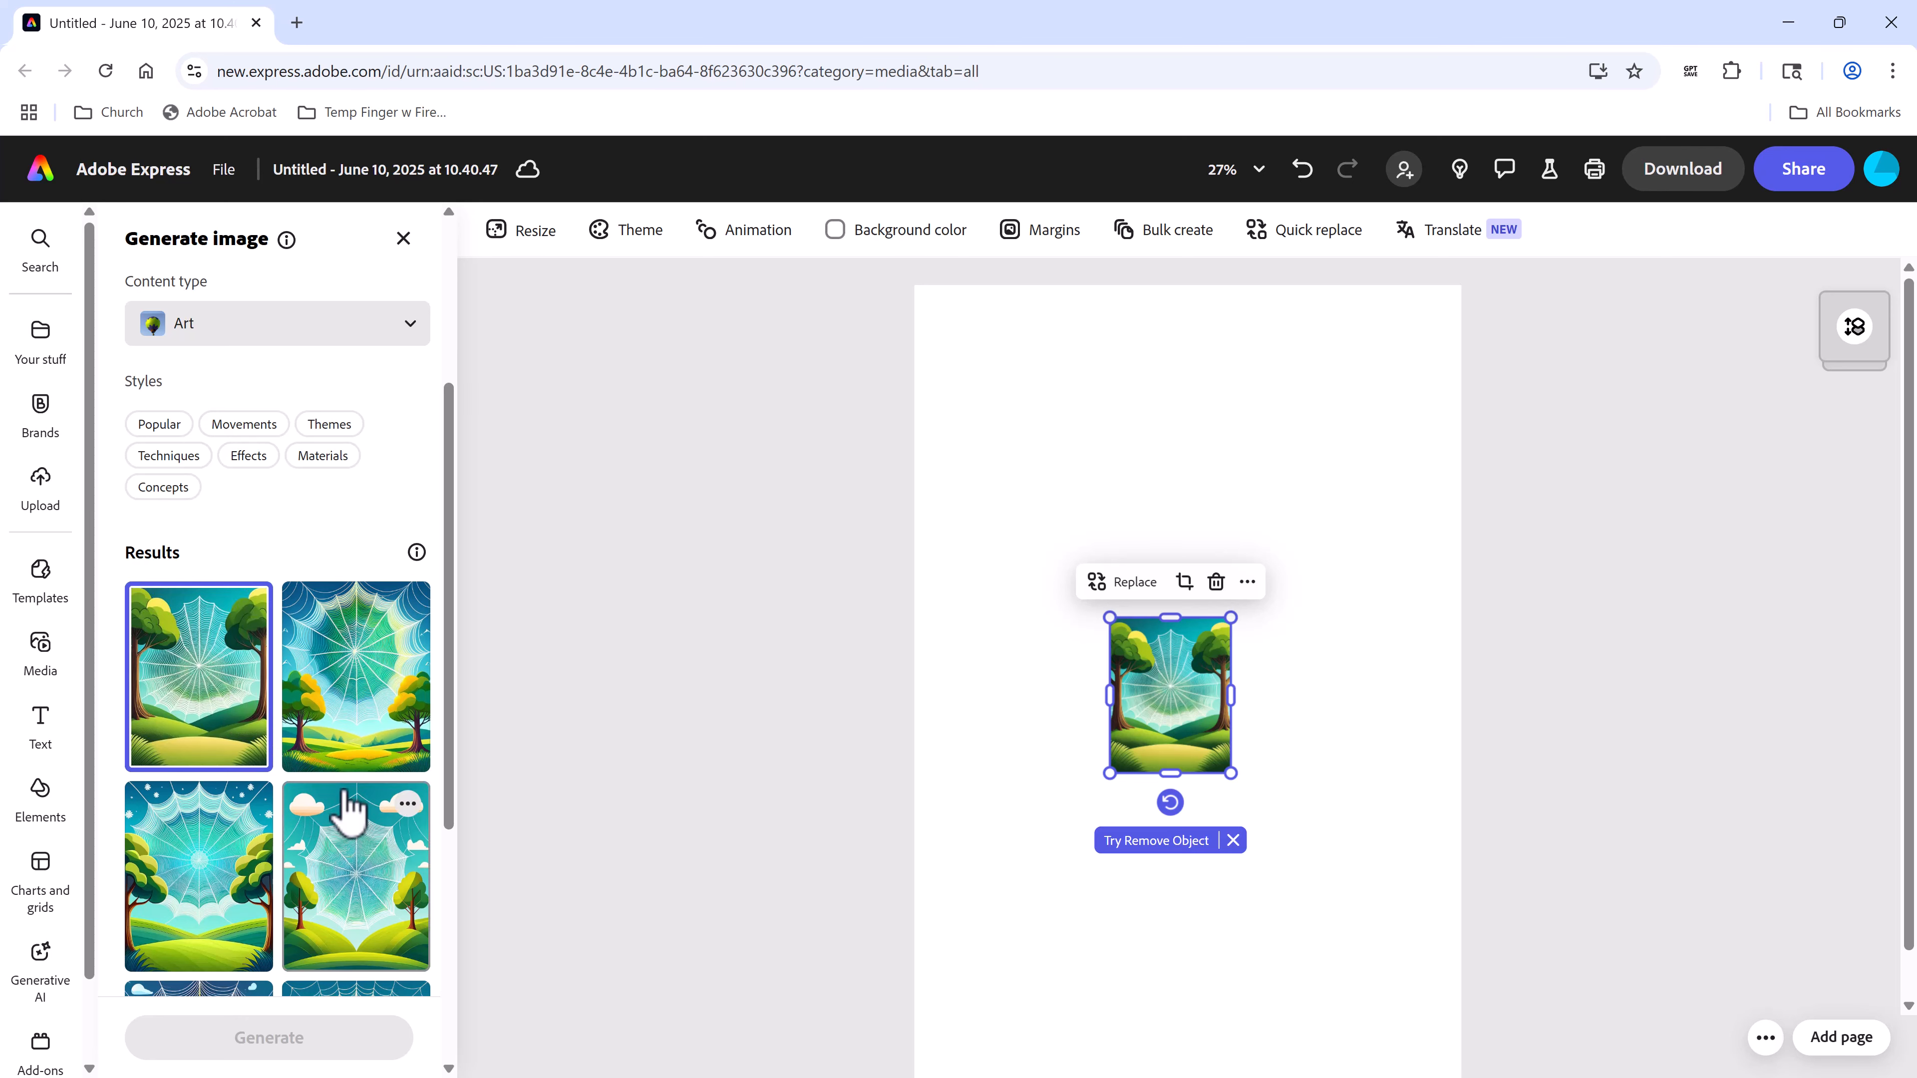
scroll(342, 813, "down", 5)
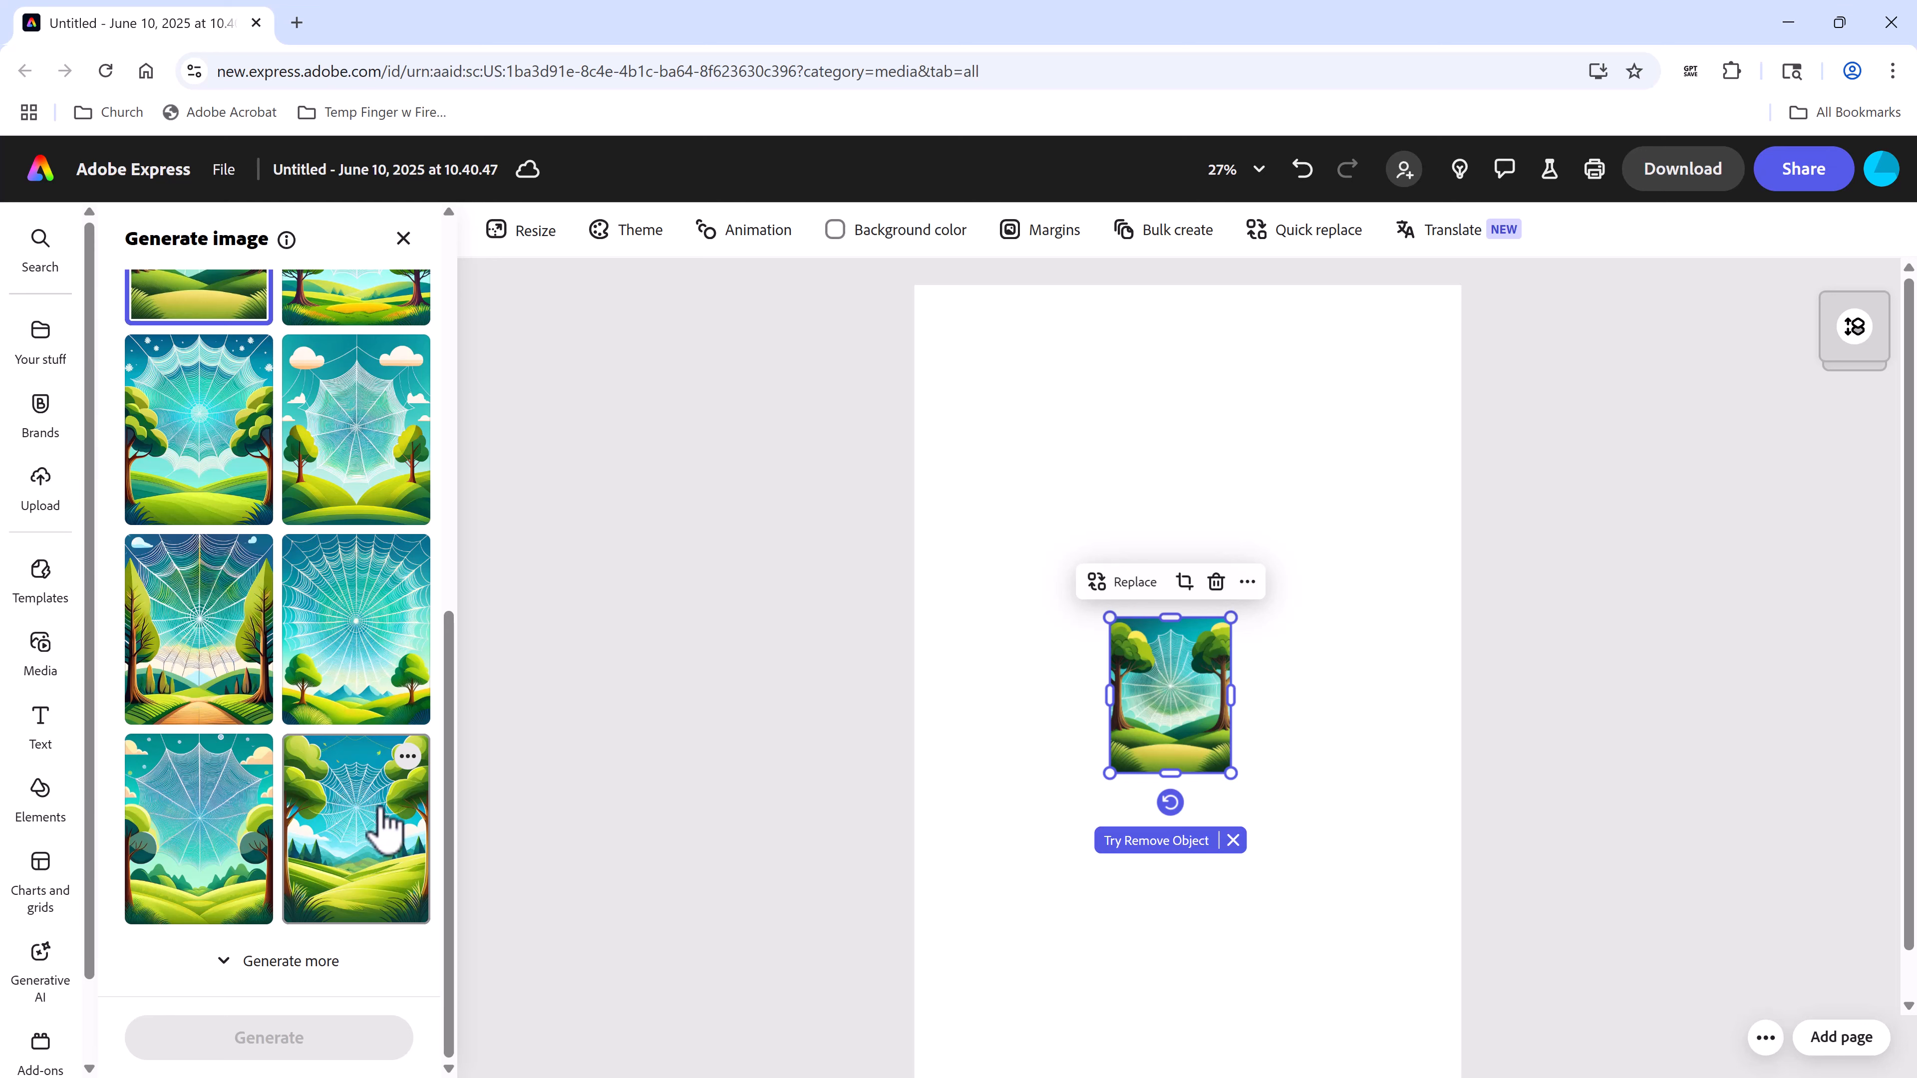
scroll(384, 827, "up", 5)
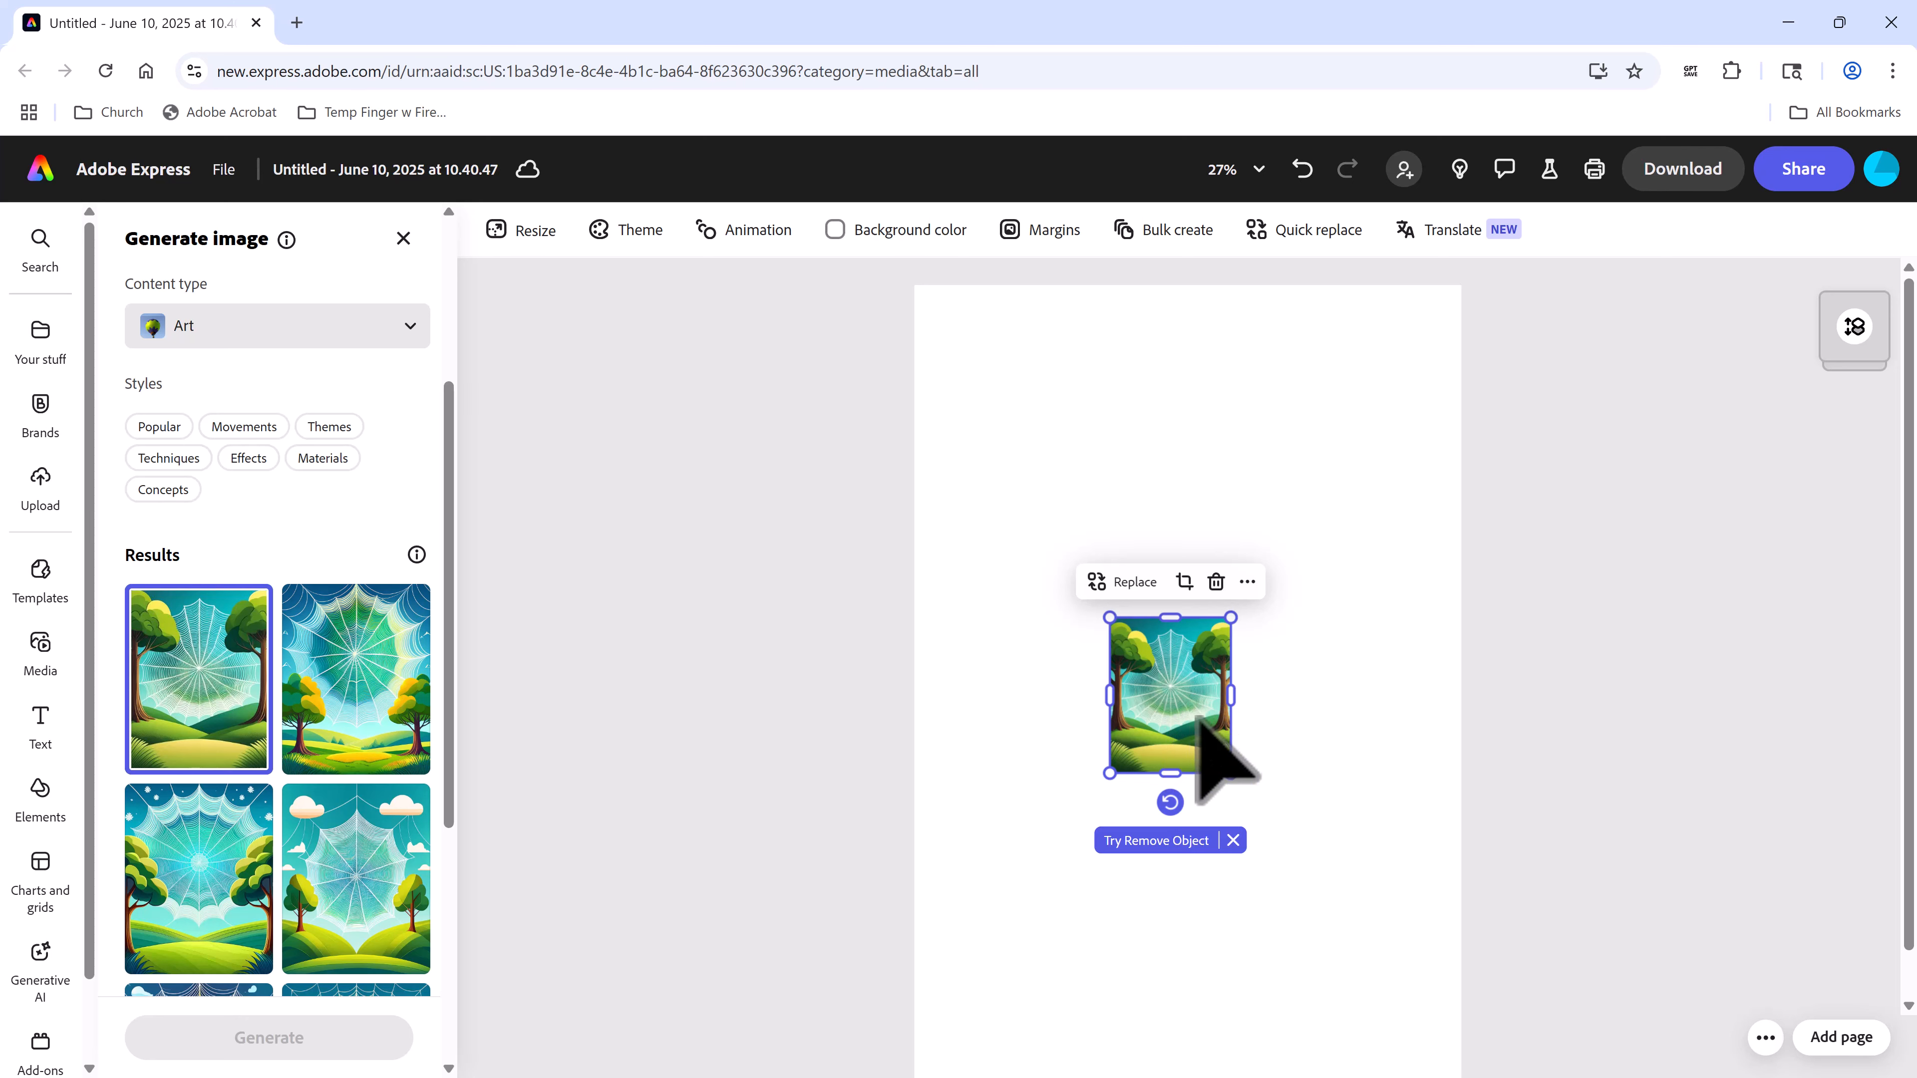
- Set the generated forest image as the page background
double_click(1172, 677)
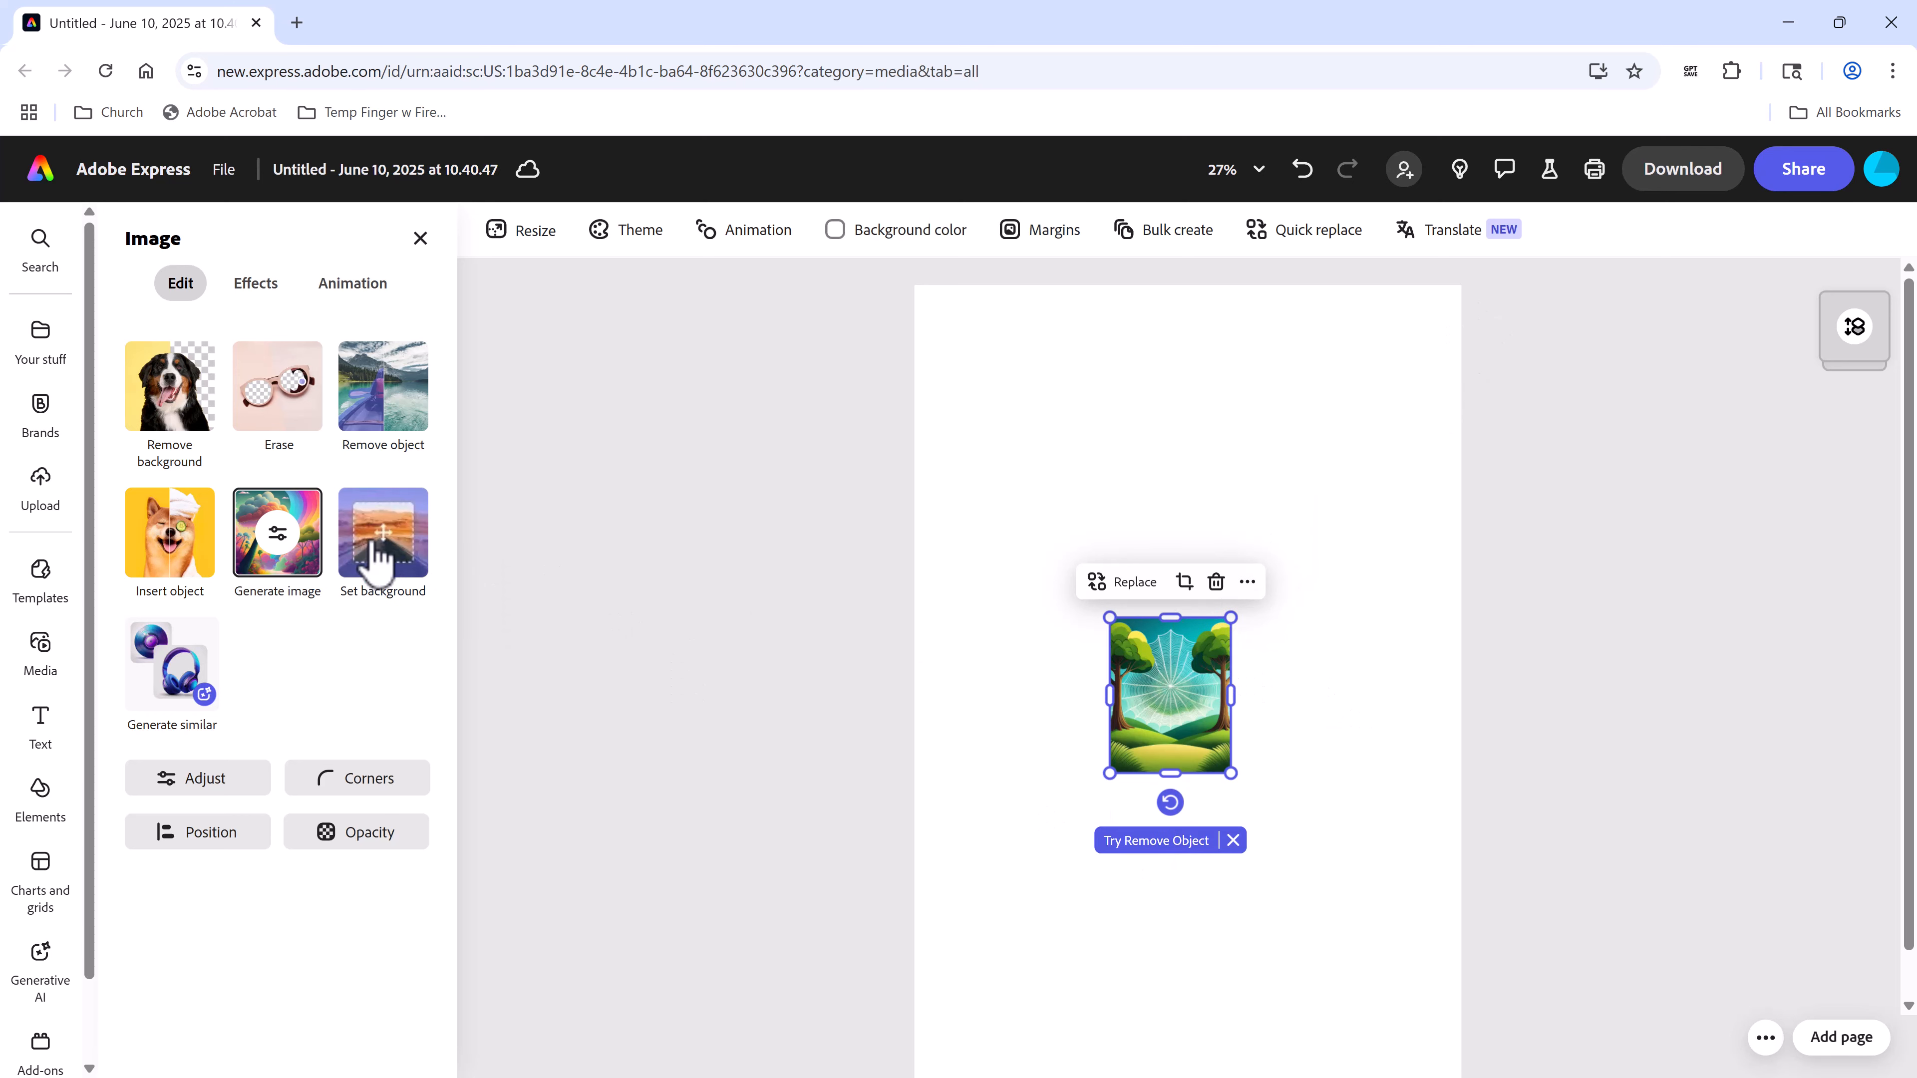
left_click(381, 558)
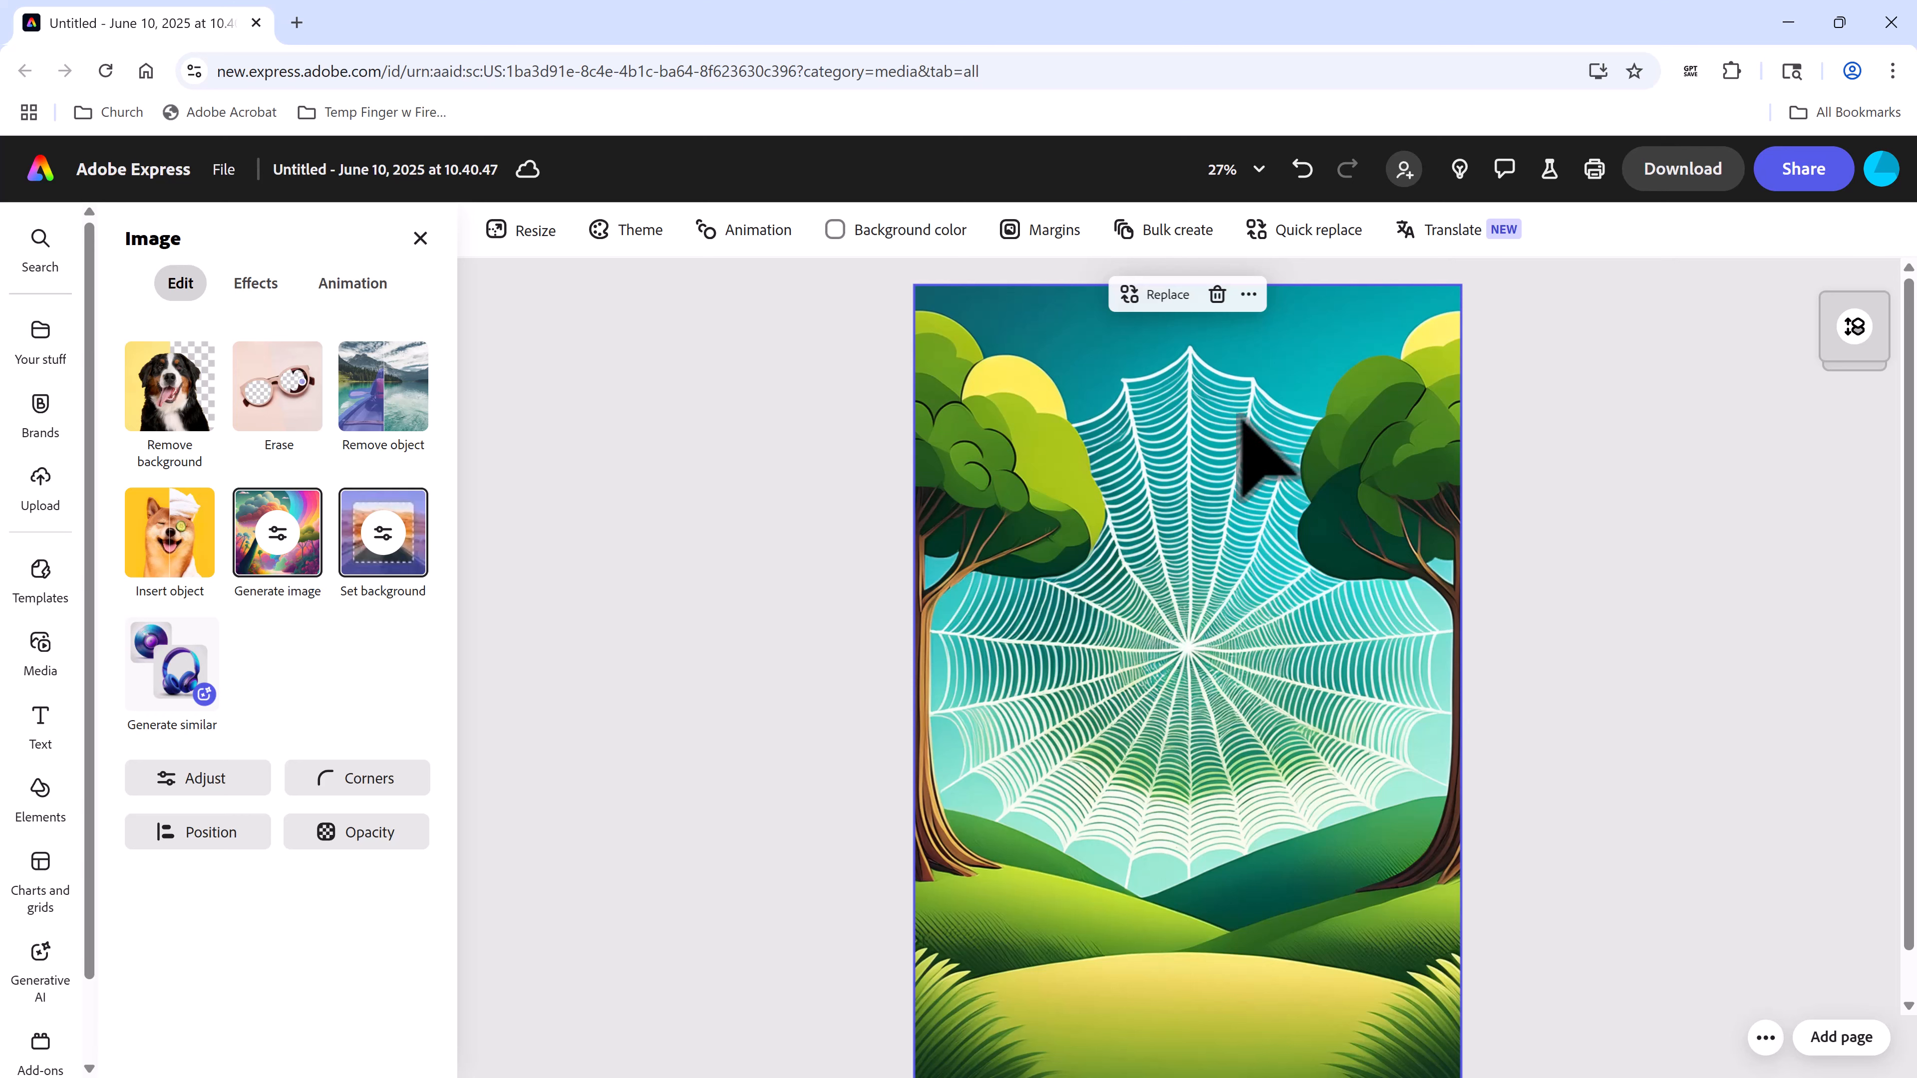
- Examine the light, color and detail adjustments available for the background image and close them without changing any value
left_click(225, 785)
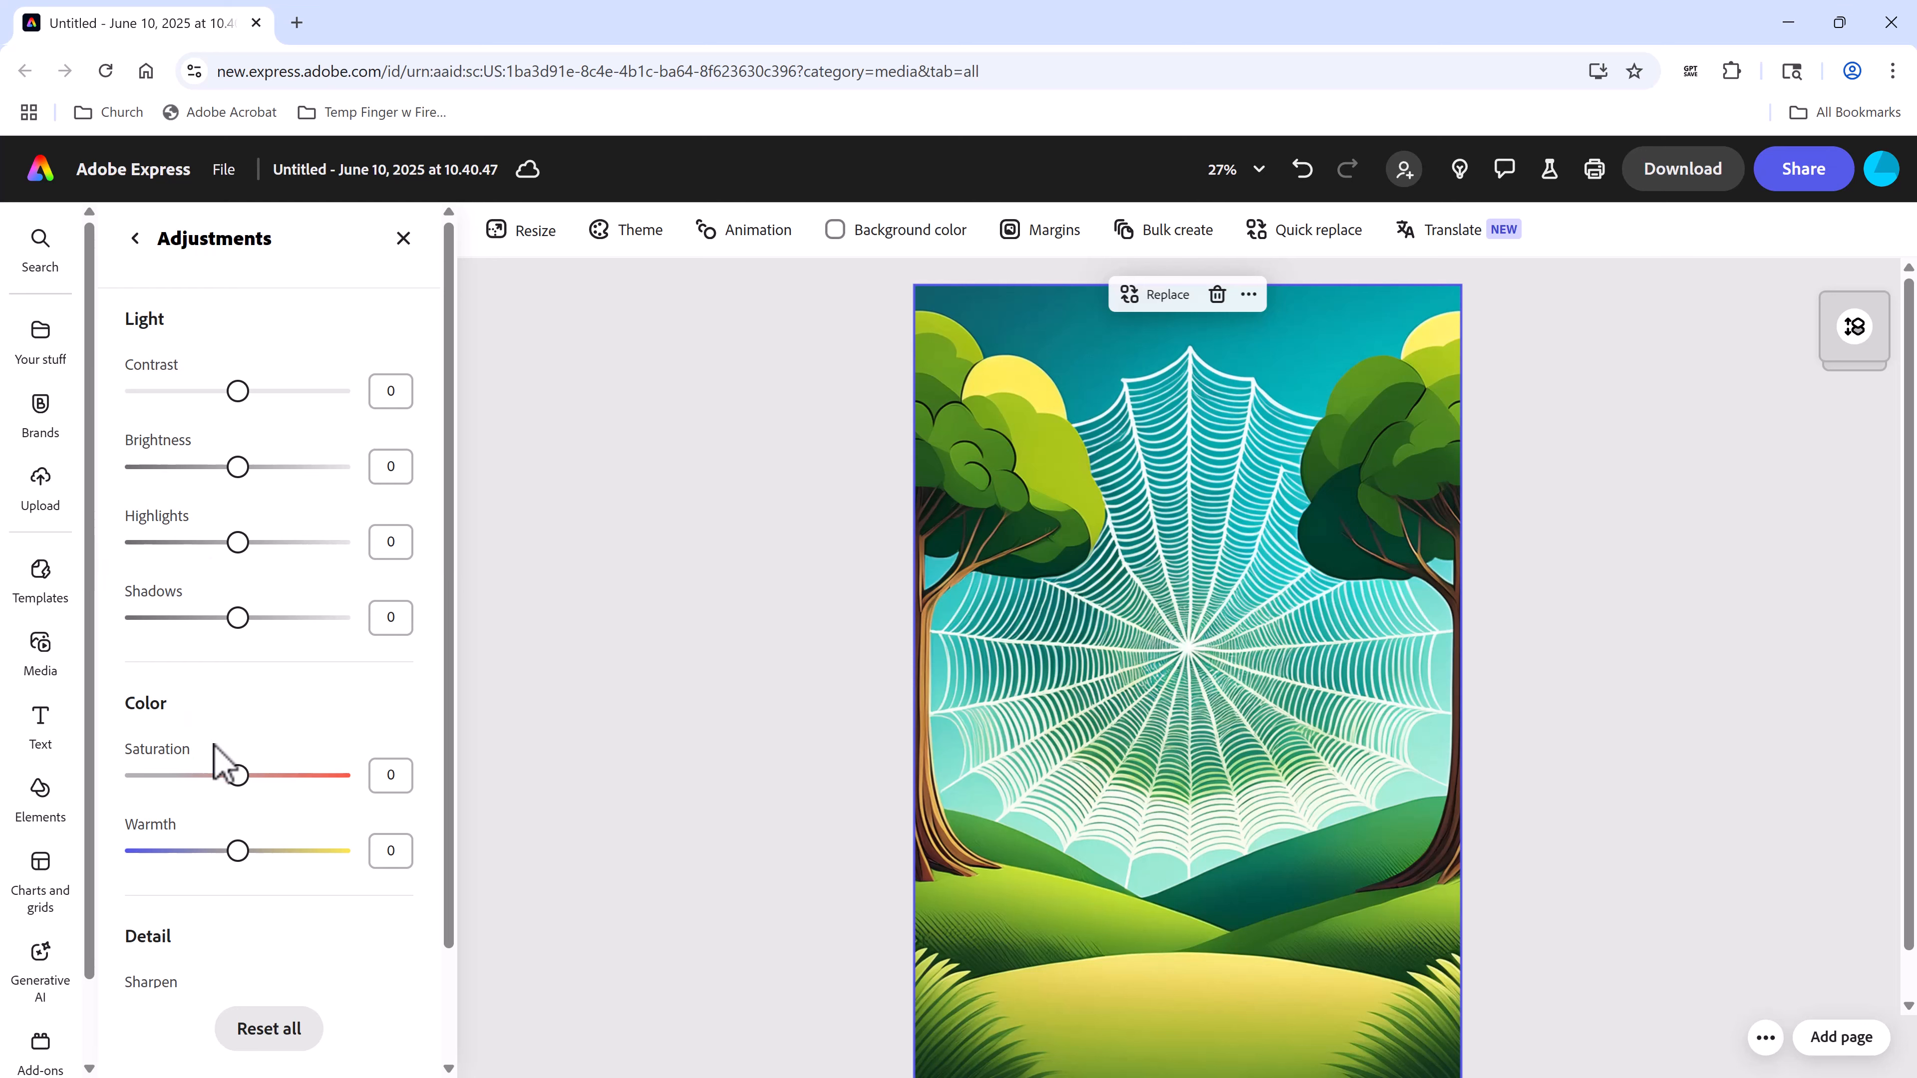
scroll(241, 706, "down", 2)
scroll(272, 668, "up", 2)
scroll(355, 792, "down", 1)
scroll(317, 868, "up", 1)
left_click(256, 1030)
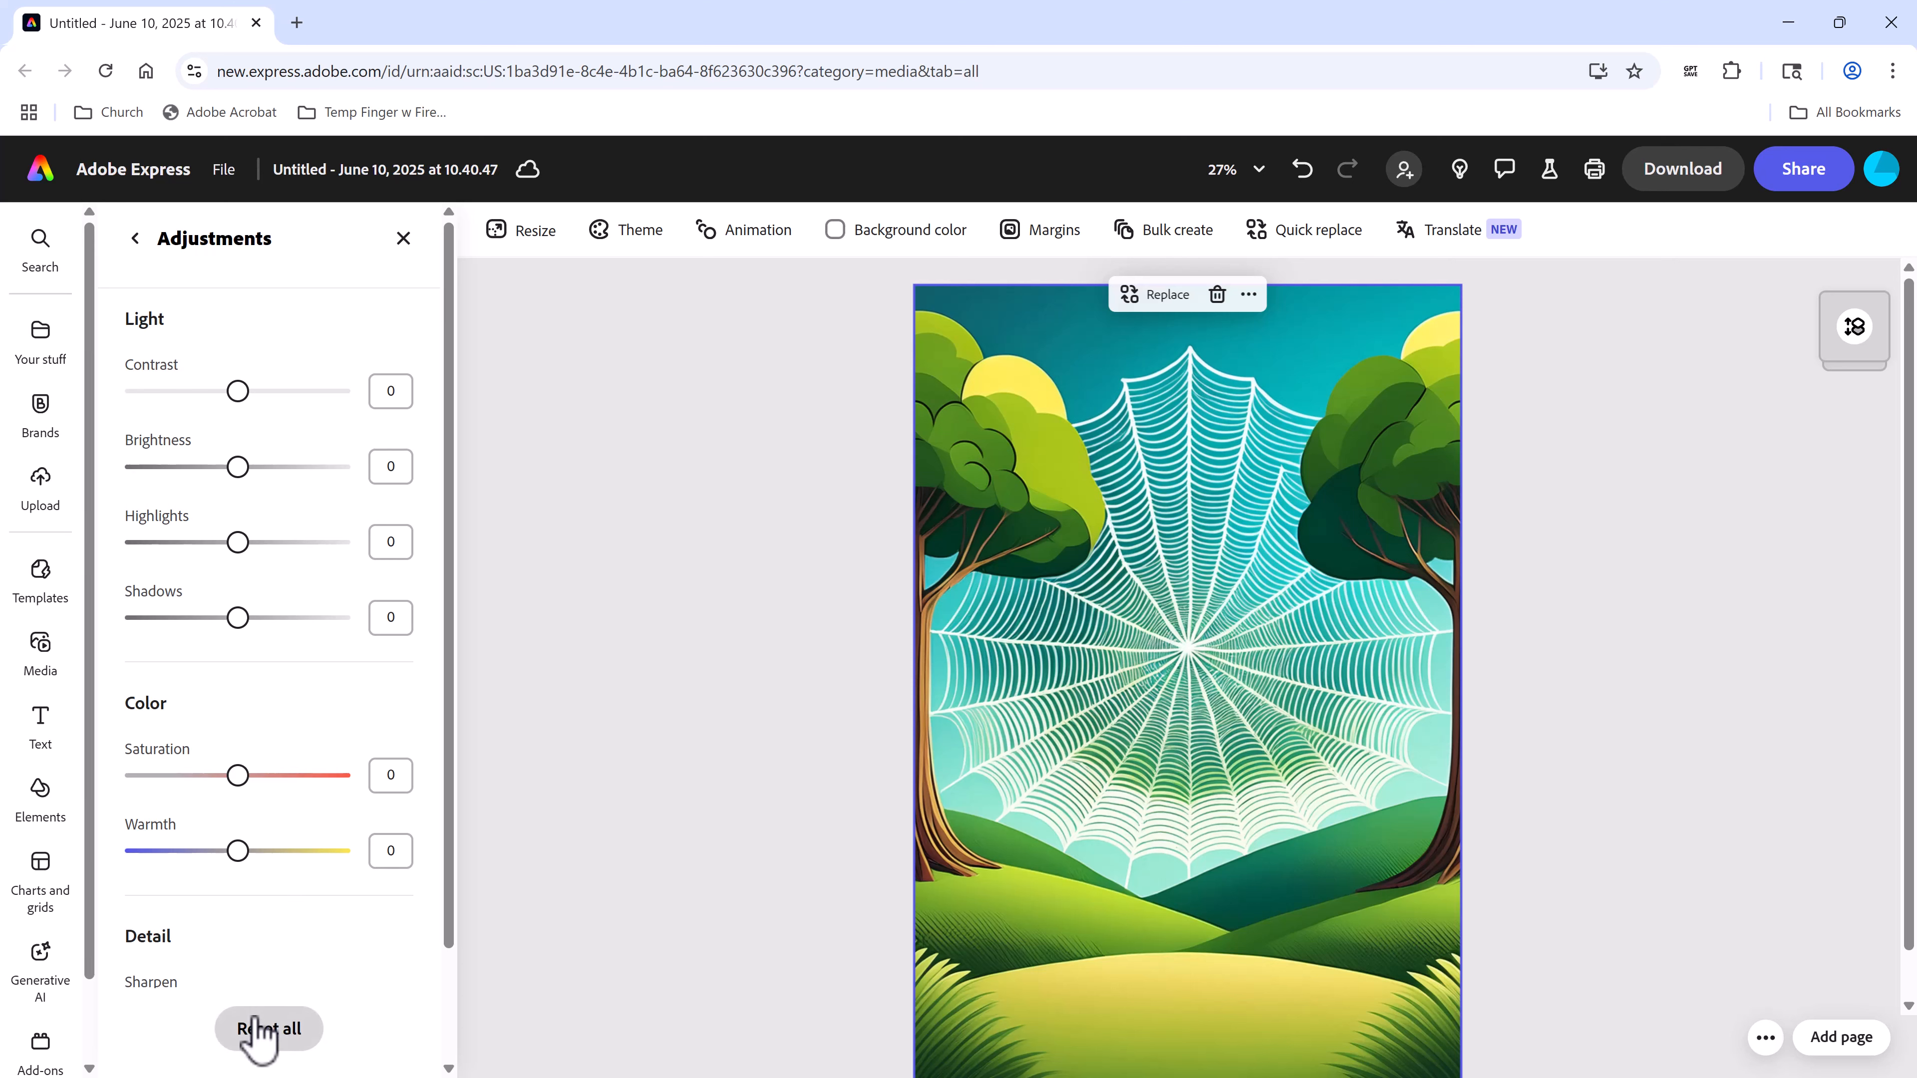
left_click(403, 240)
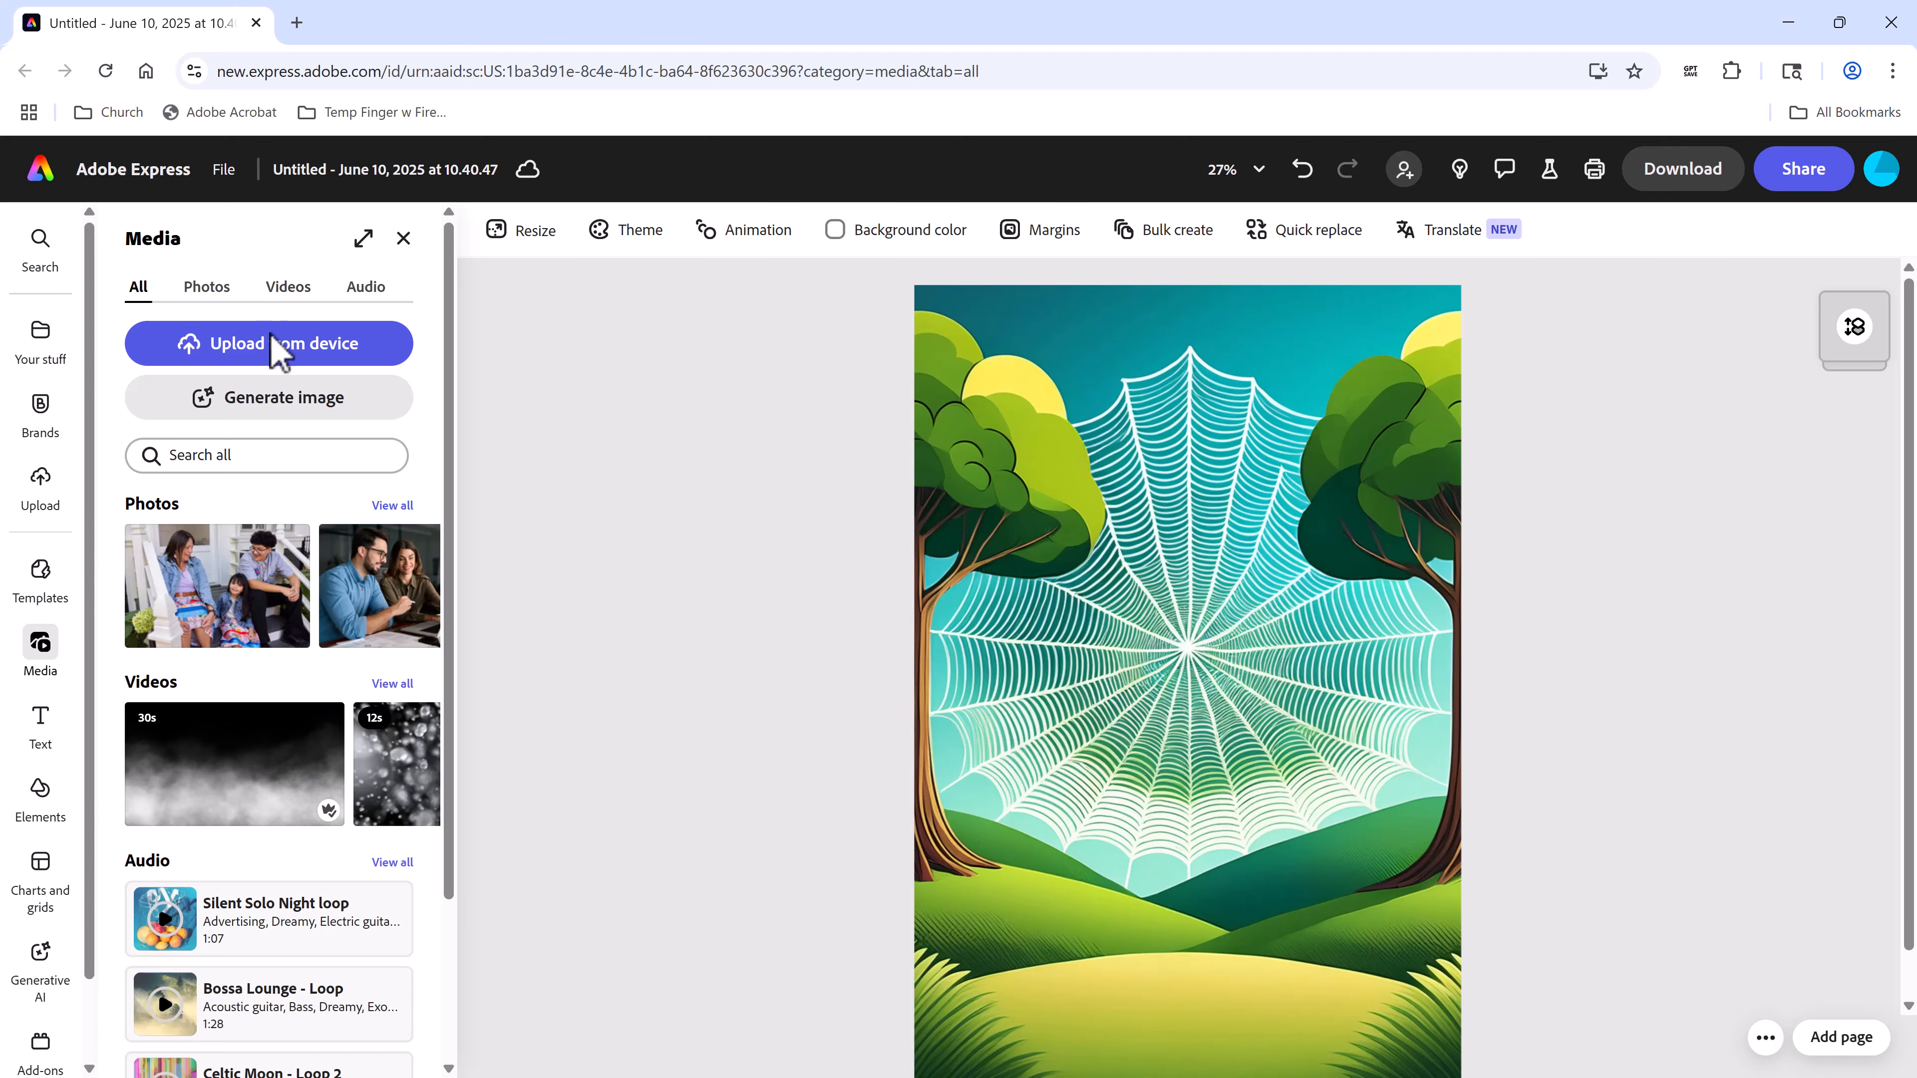
- In the Word document, change "the web" to "the web background" in the spider character prompt and copy the prompt text
left_click_drag(664, 99, 803, 41)
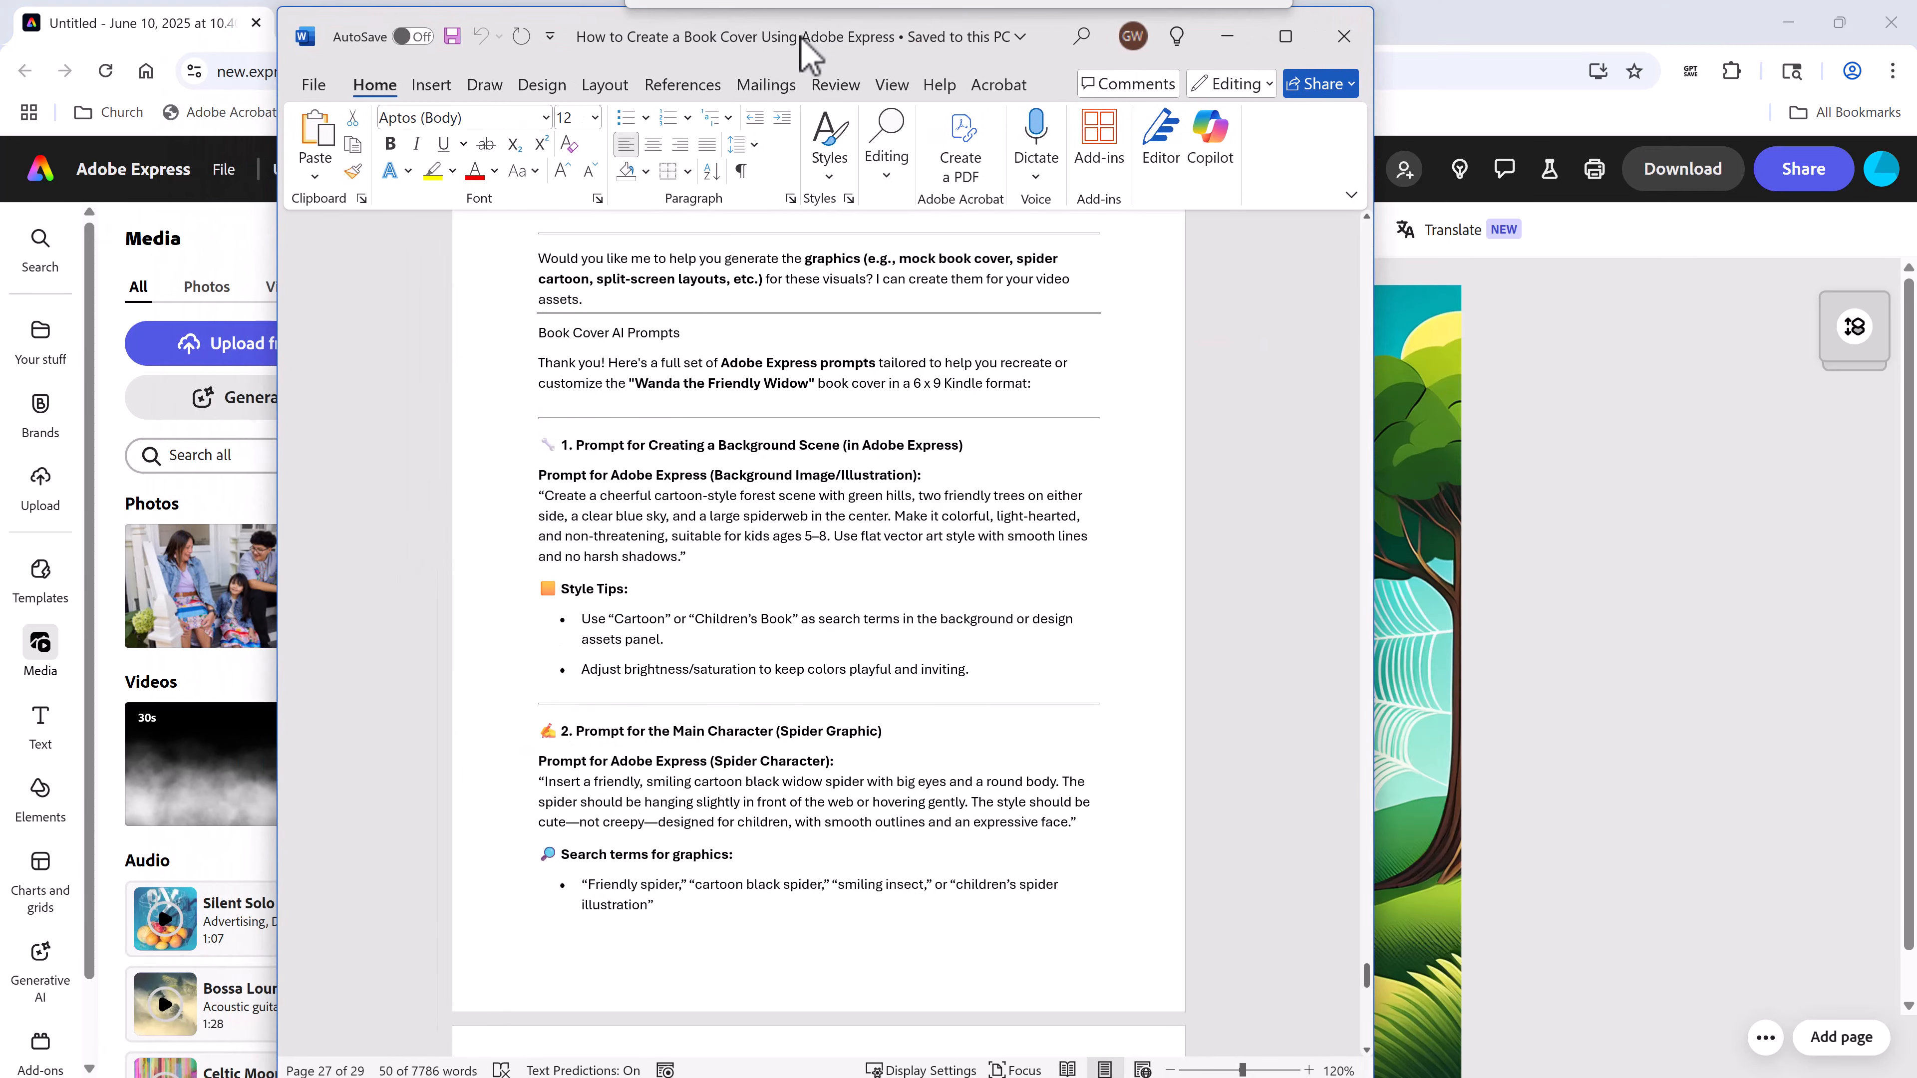
left_click_drag(544, 496, 679, 556)
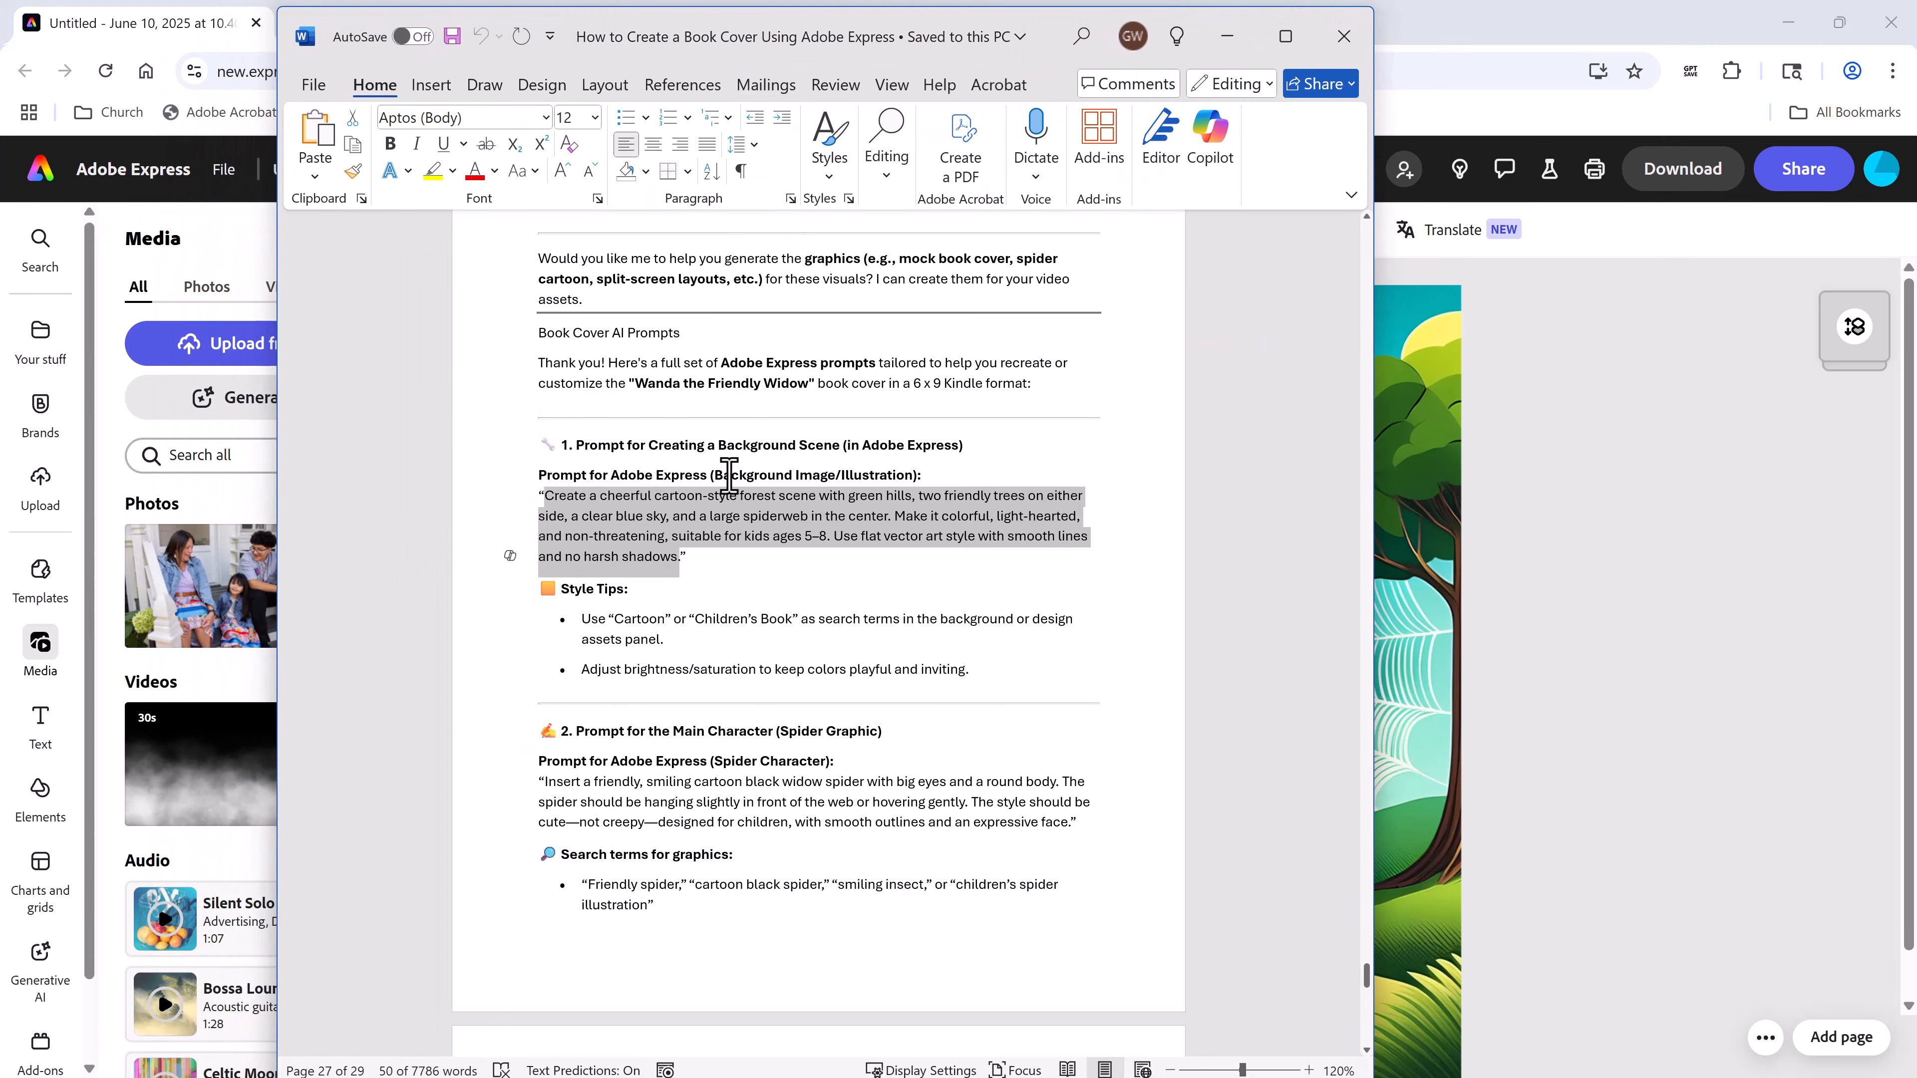
scroll(801, 824, "down", 3)
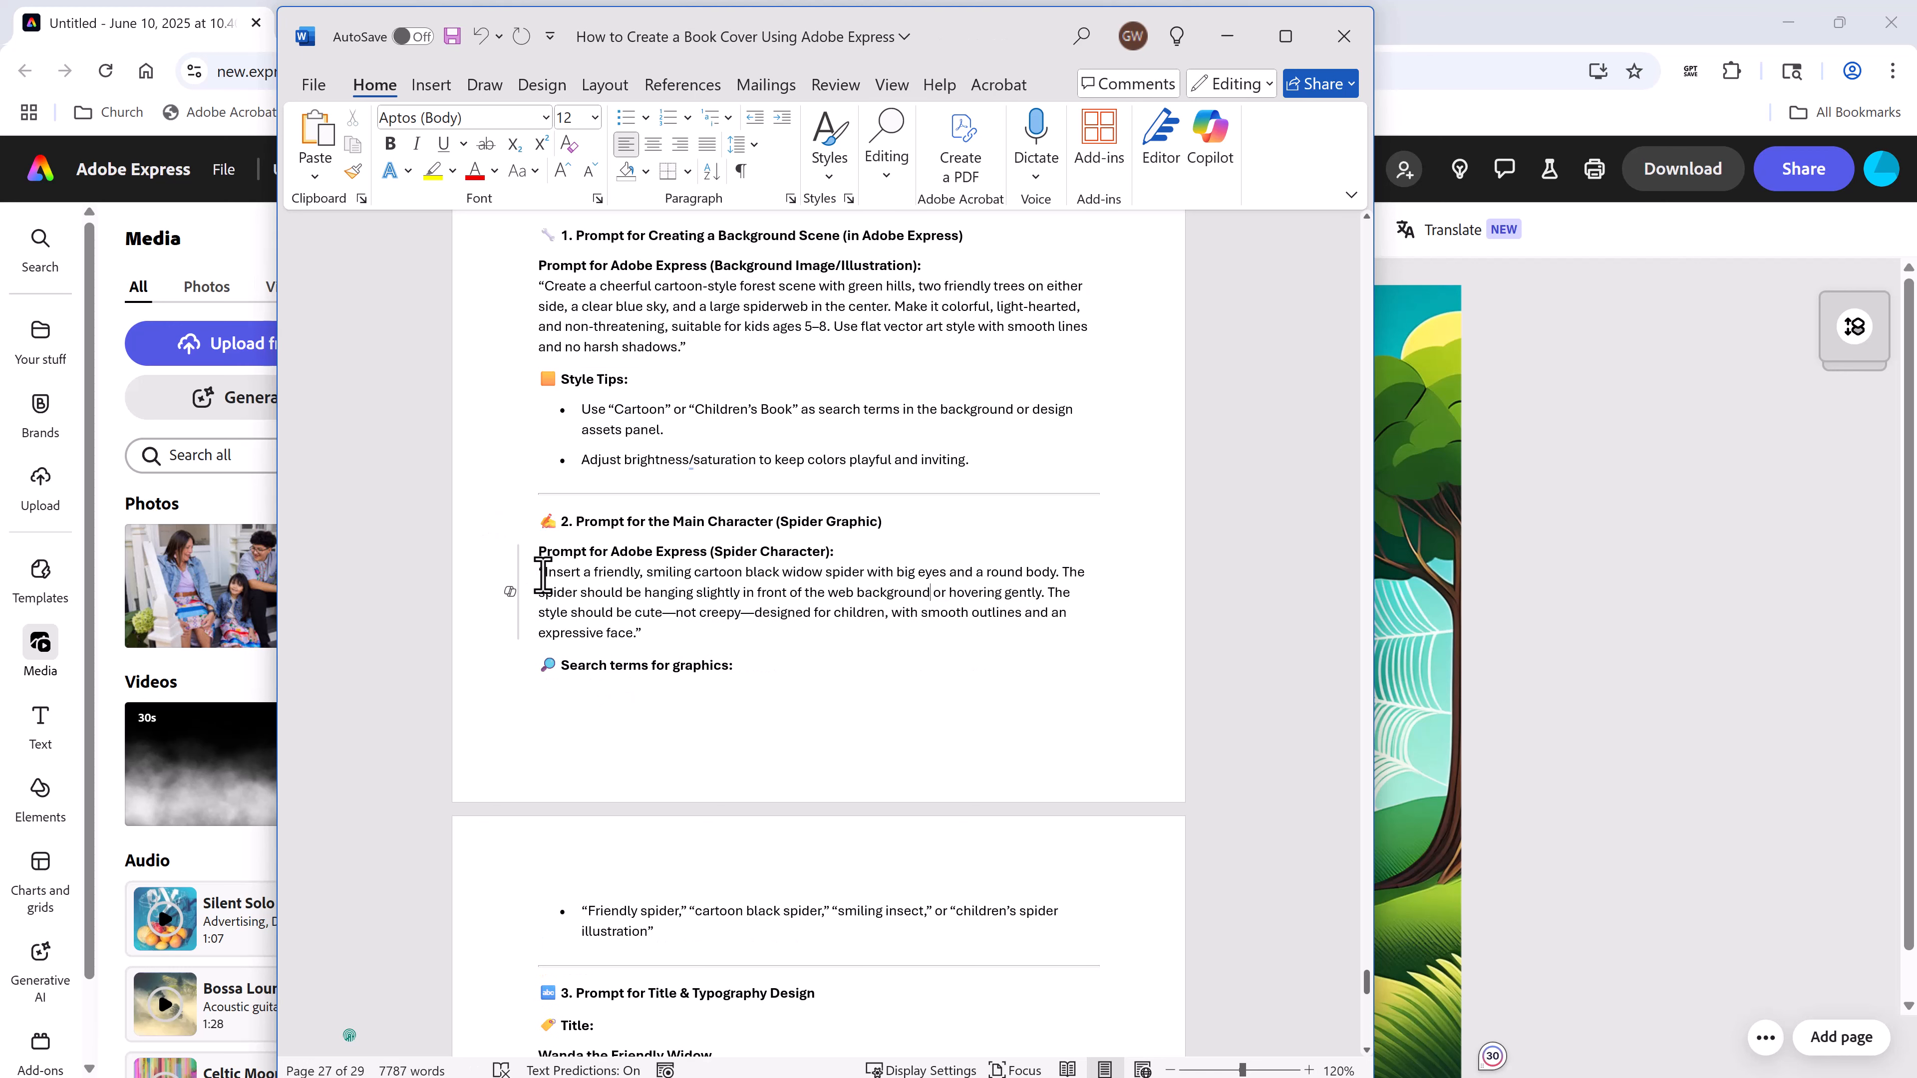
left_click_drag(544, 576, 636, 635)
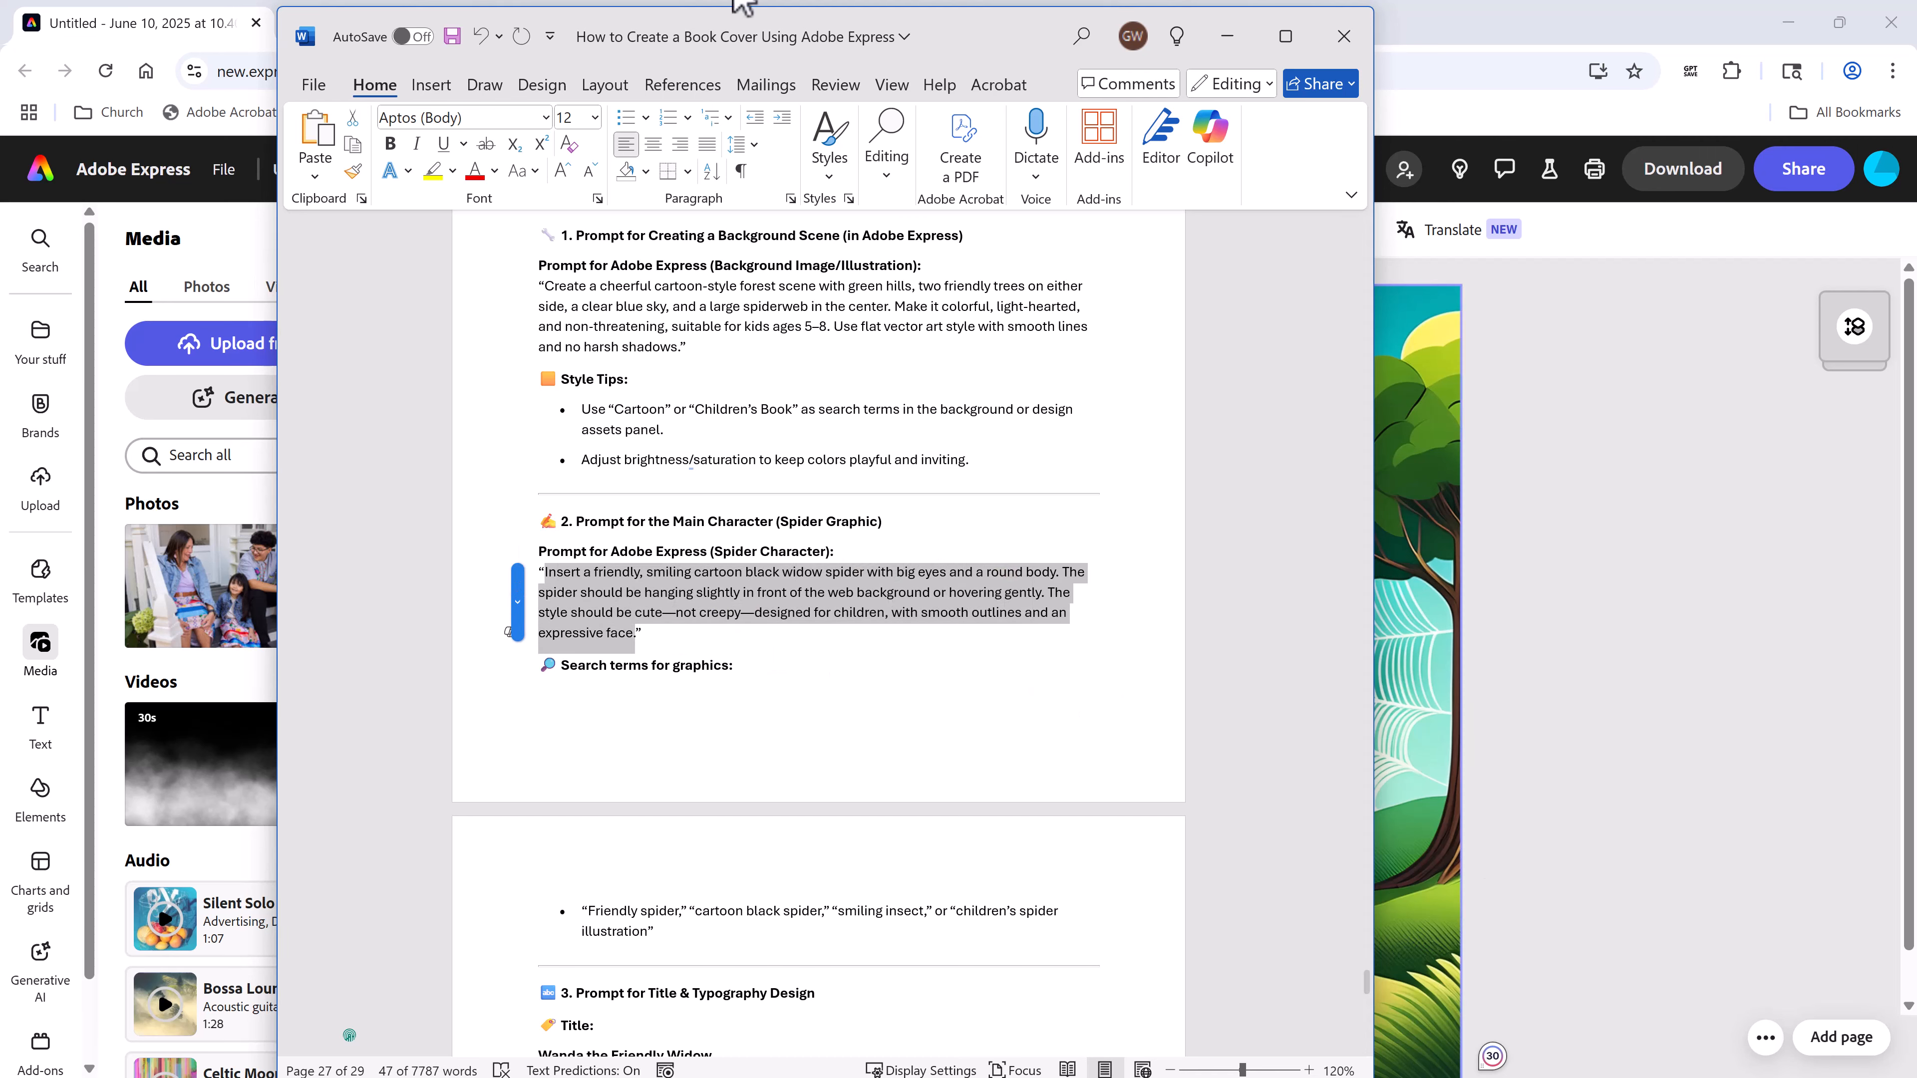
- Switch back to Adobe Express and generate a Square (1:1) Art image from the copied spider character prompt
left_click_drag(929, 49, 373, 112)
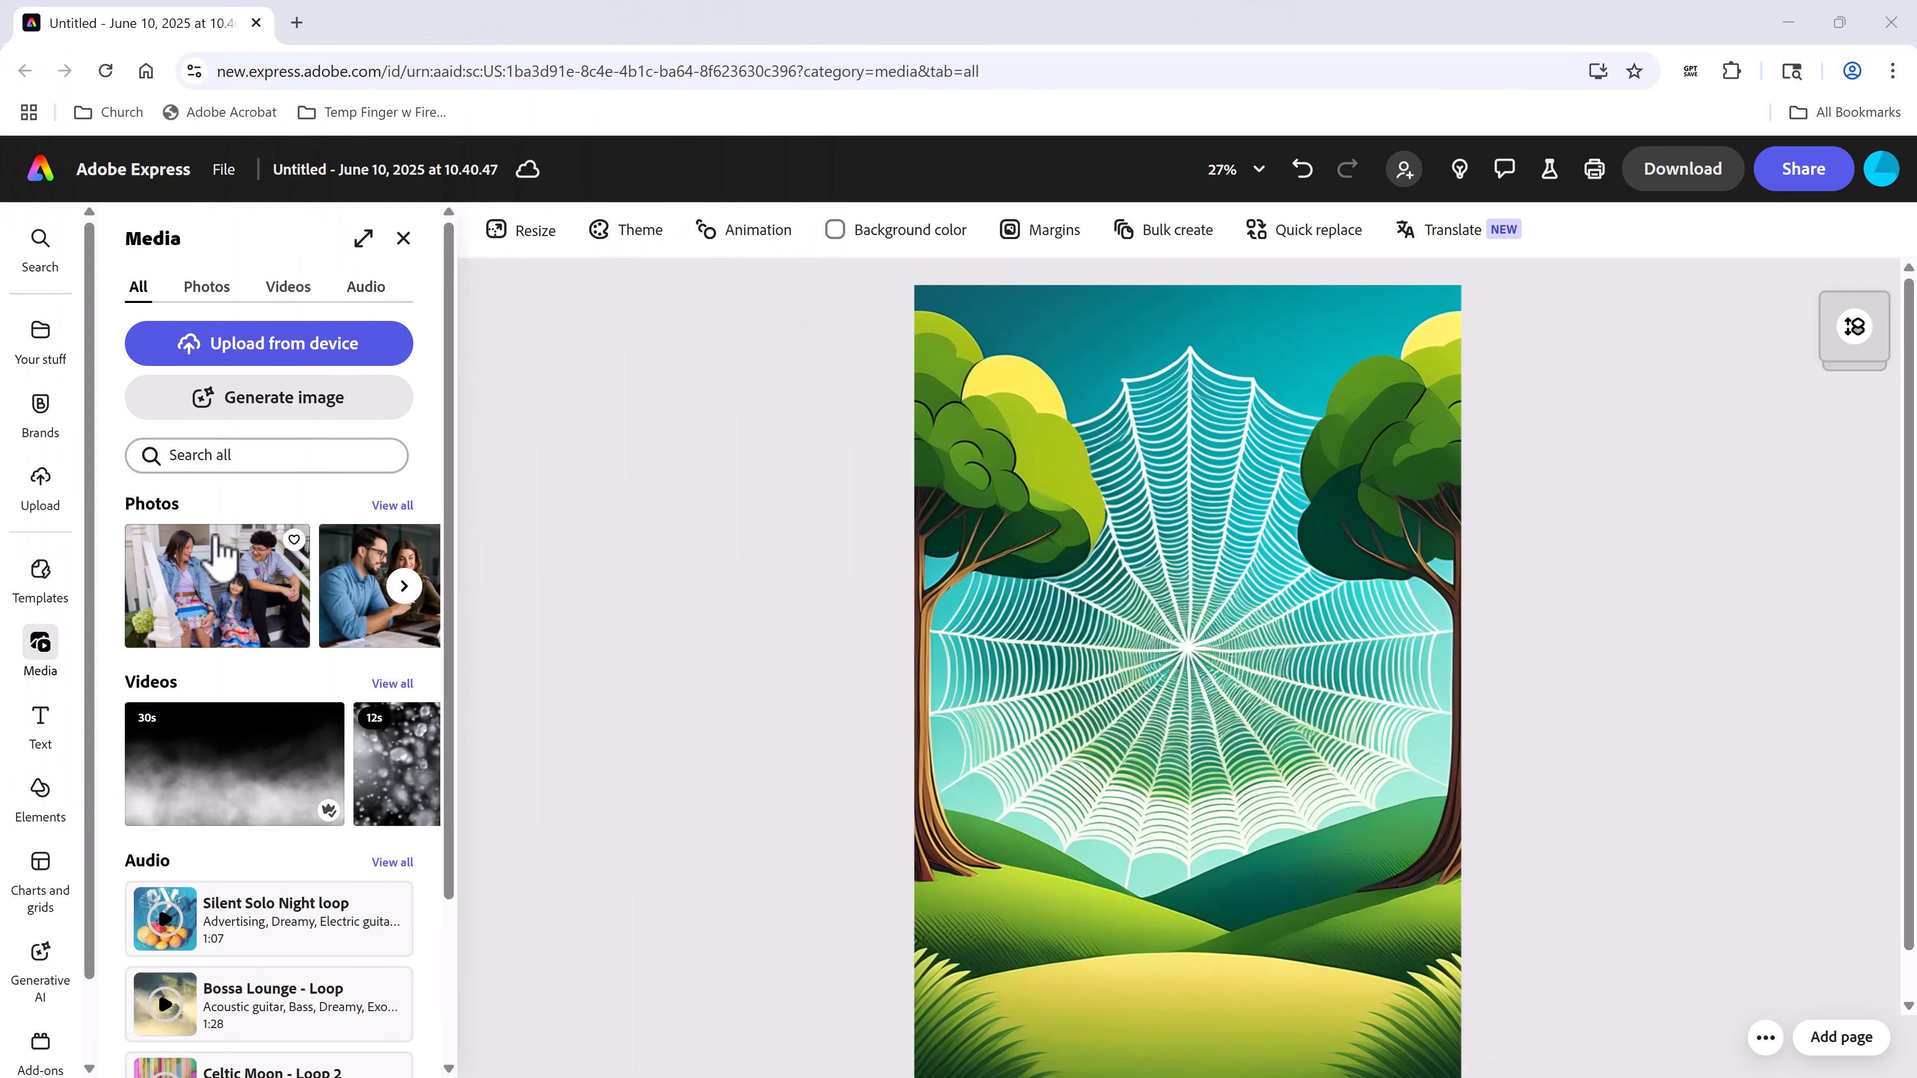
left_click(240, 404)
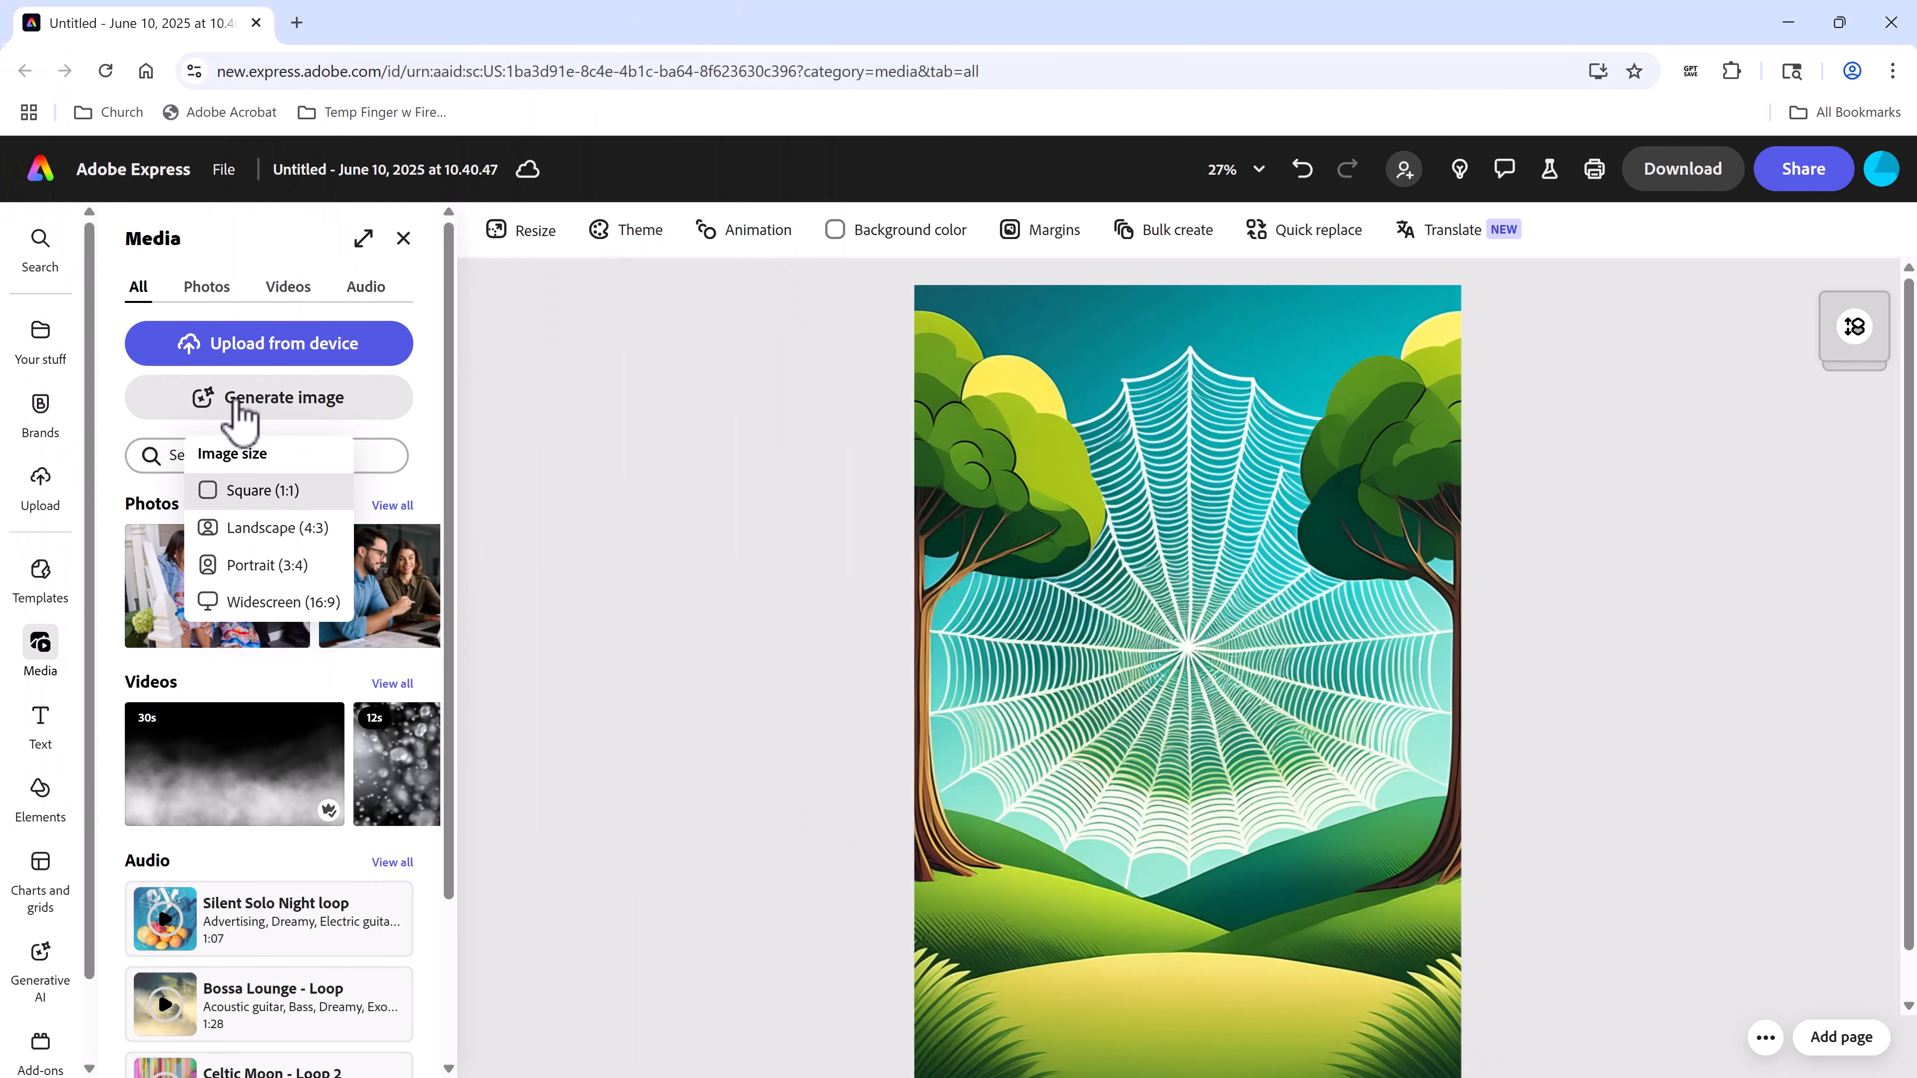
left_click(266, 492)
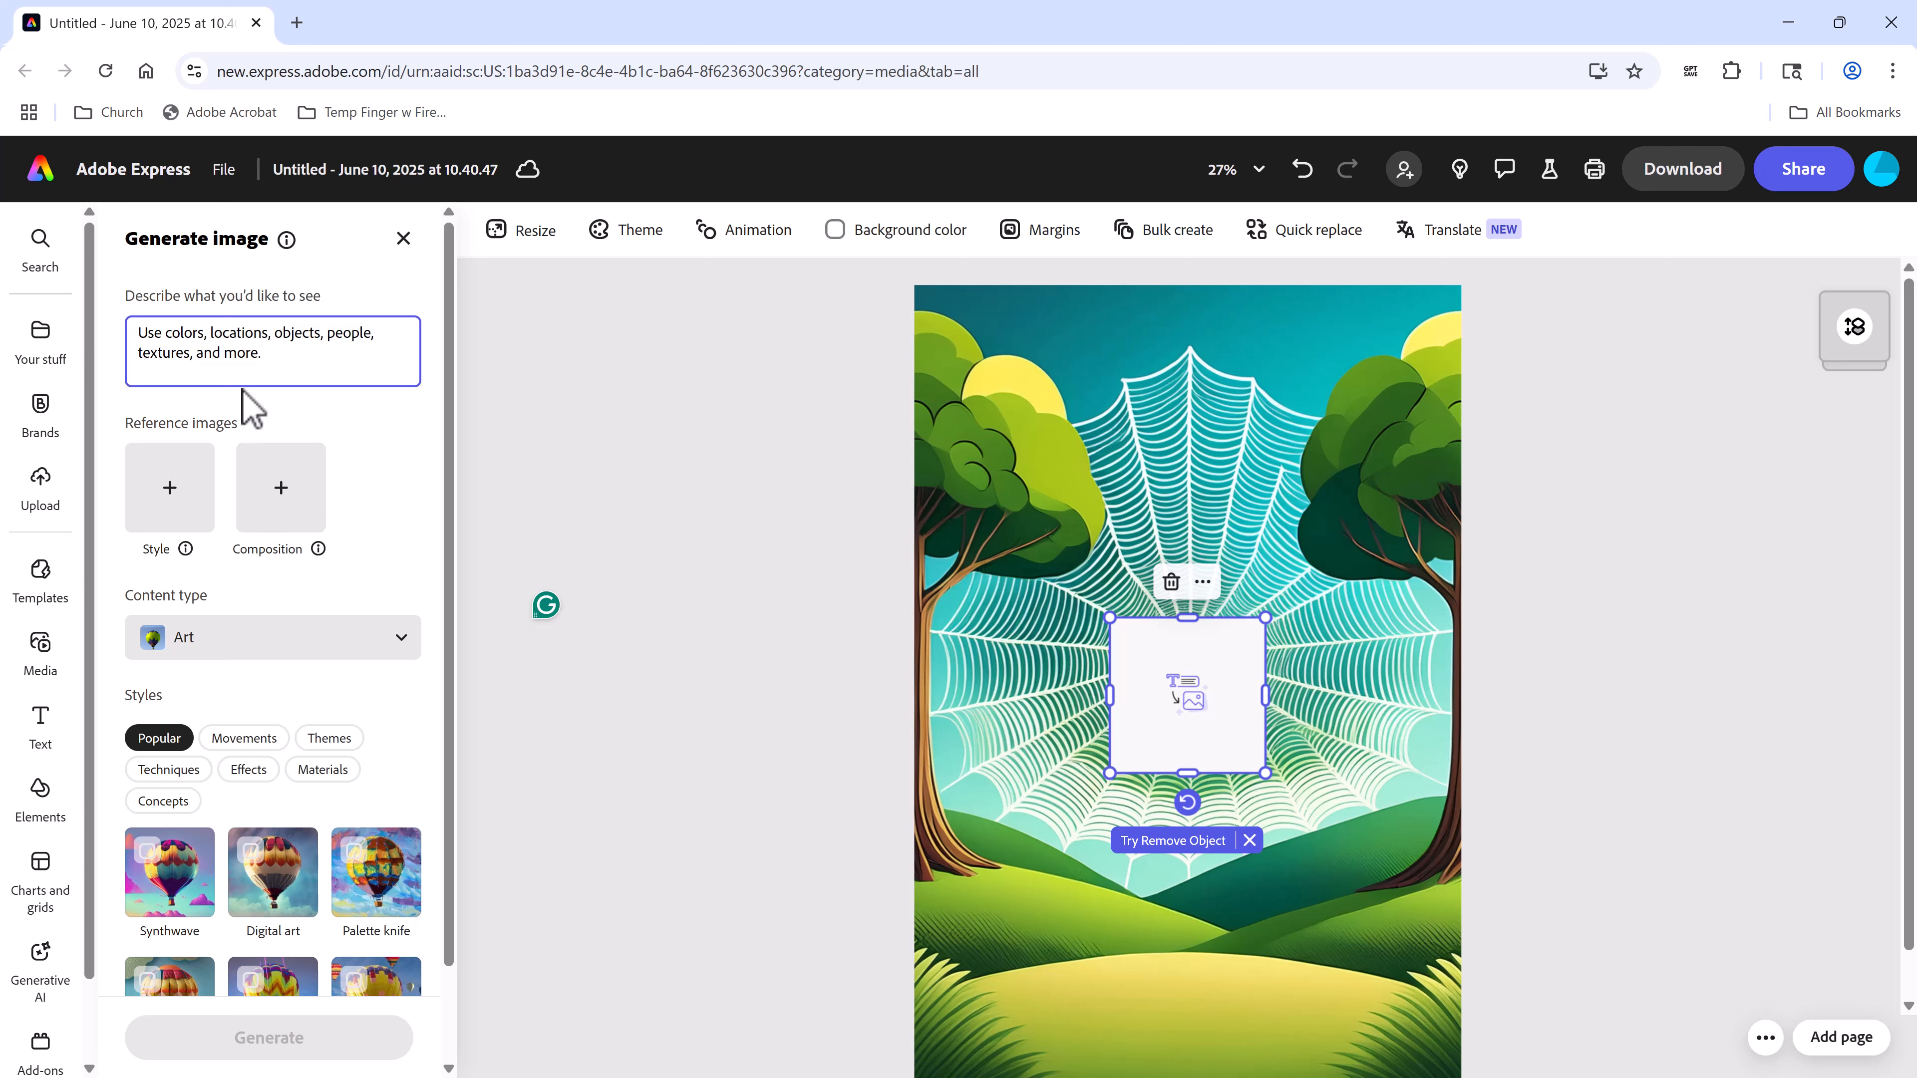
key("ctrl+v")
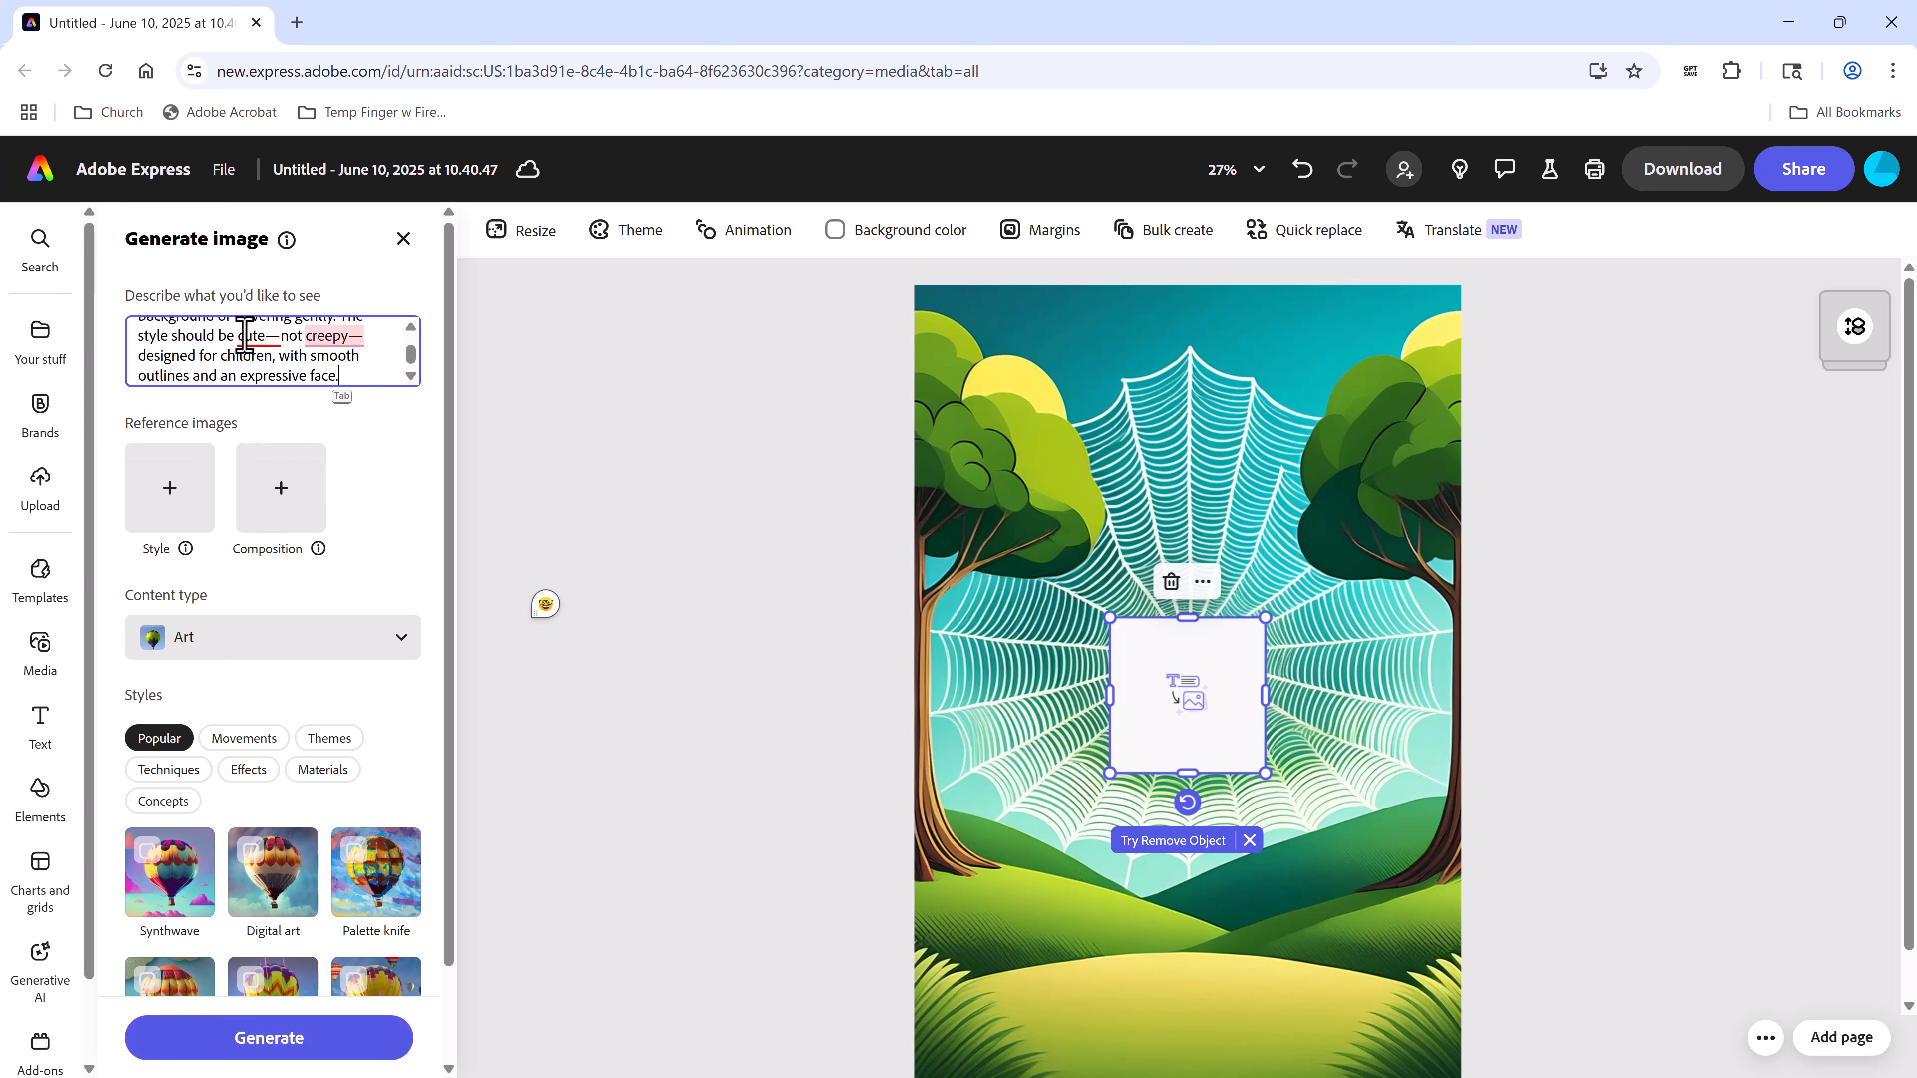
scroll(251, 1018, "down", 2)
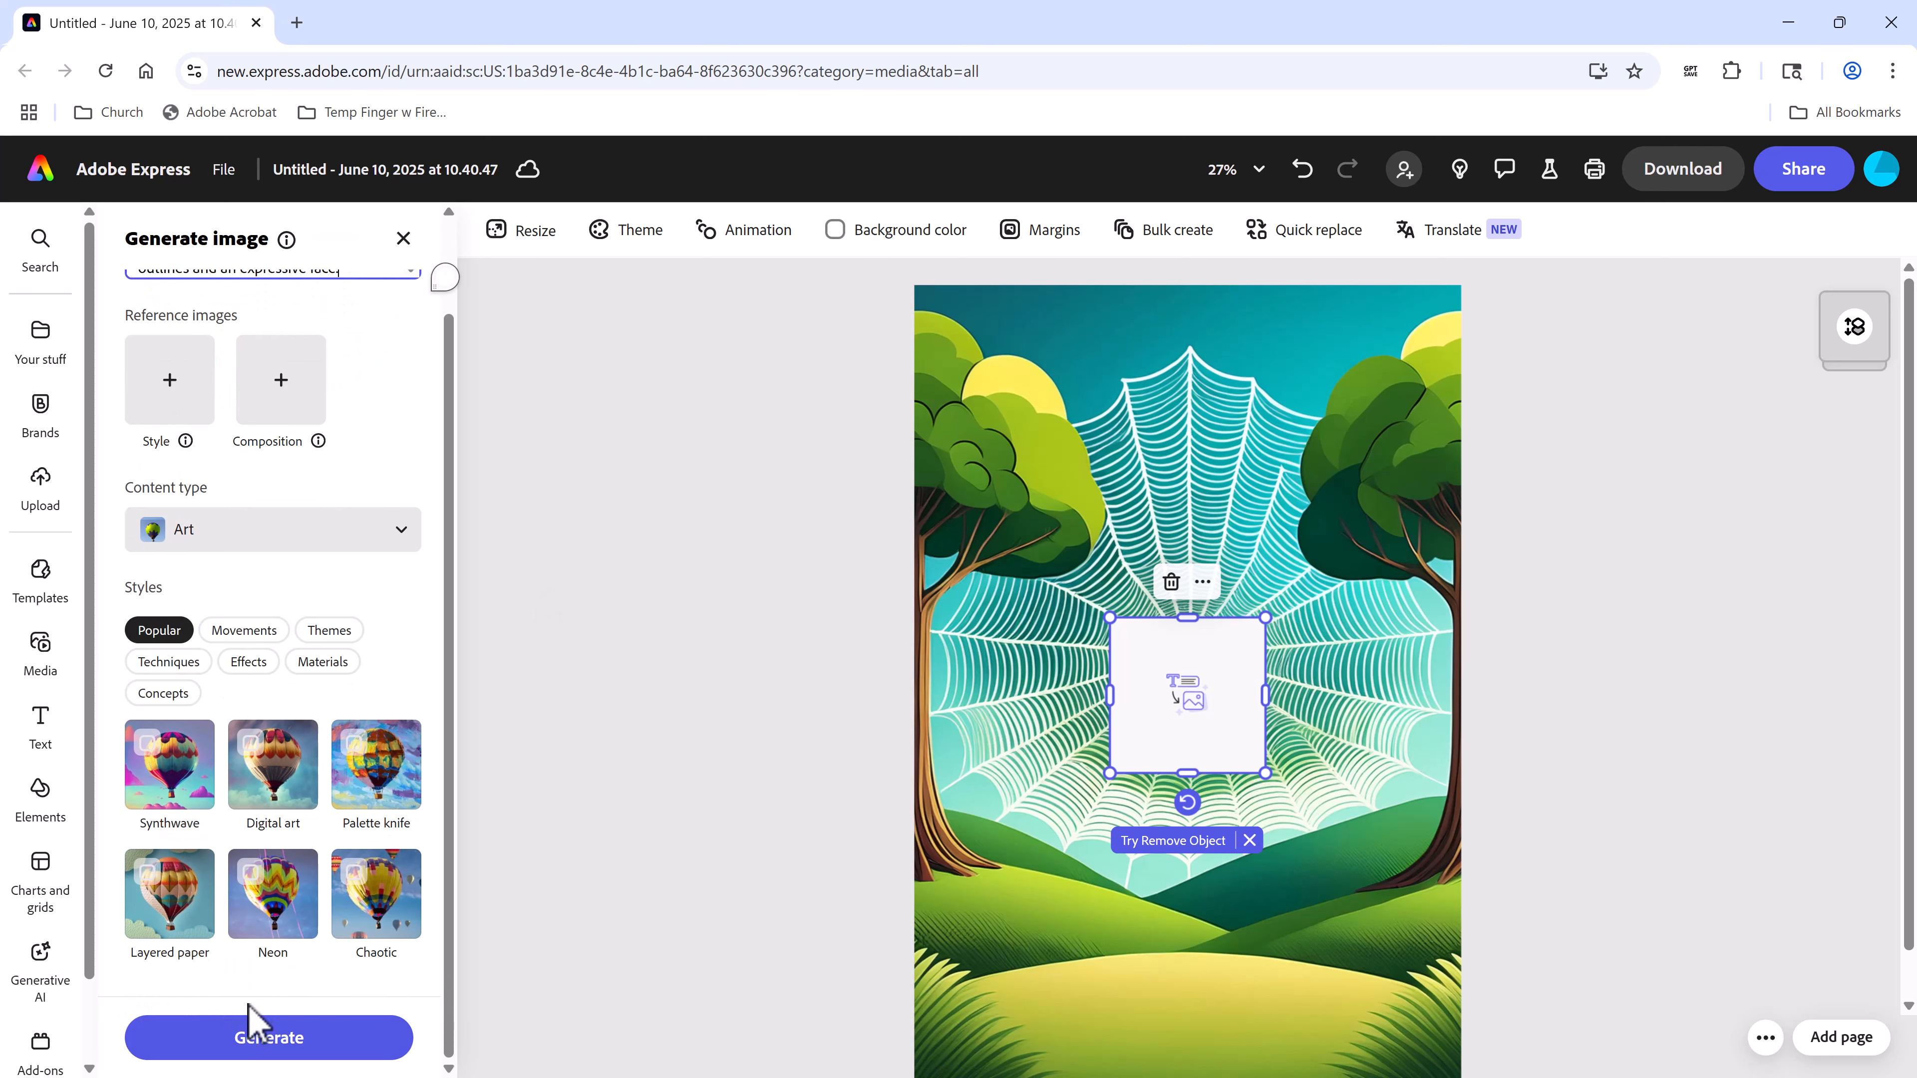
left_click(285, 1045)
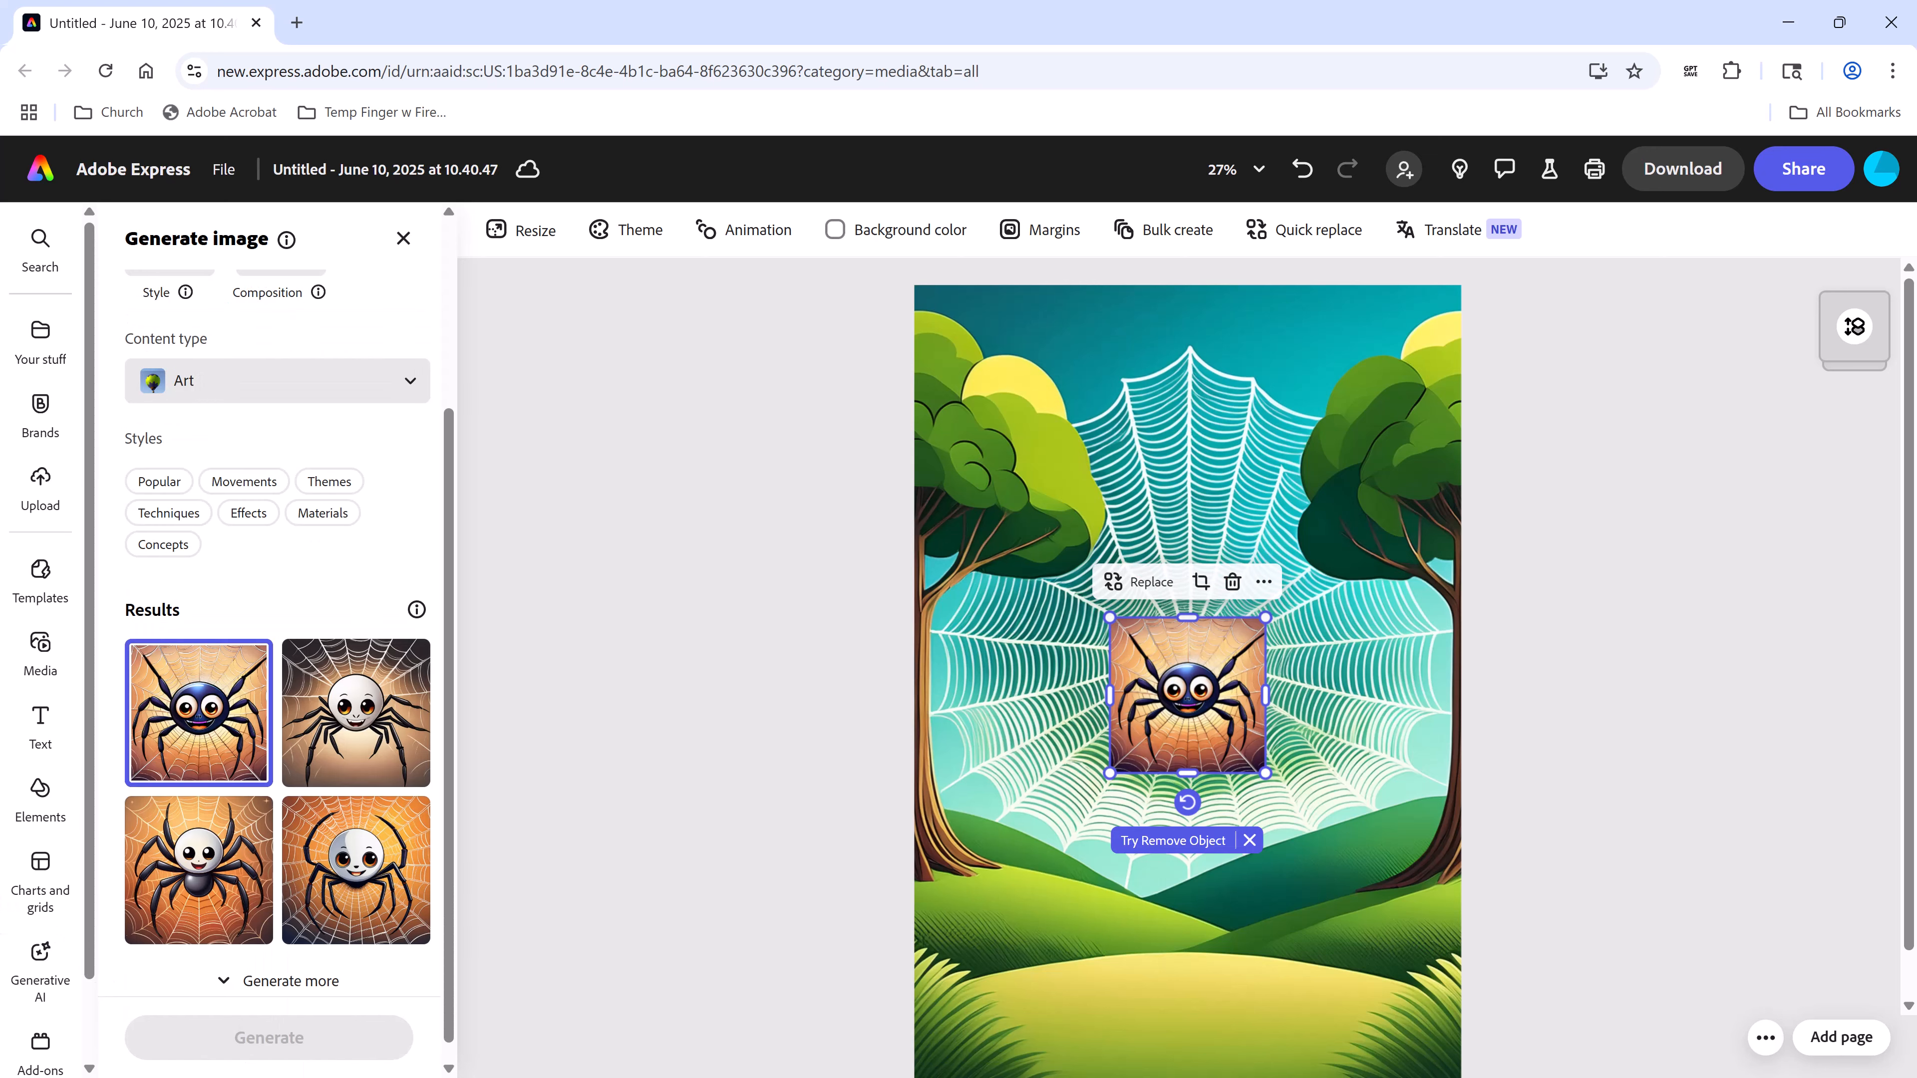
- Remove the background from the generated spider image
left_click(403, 238)
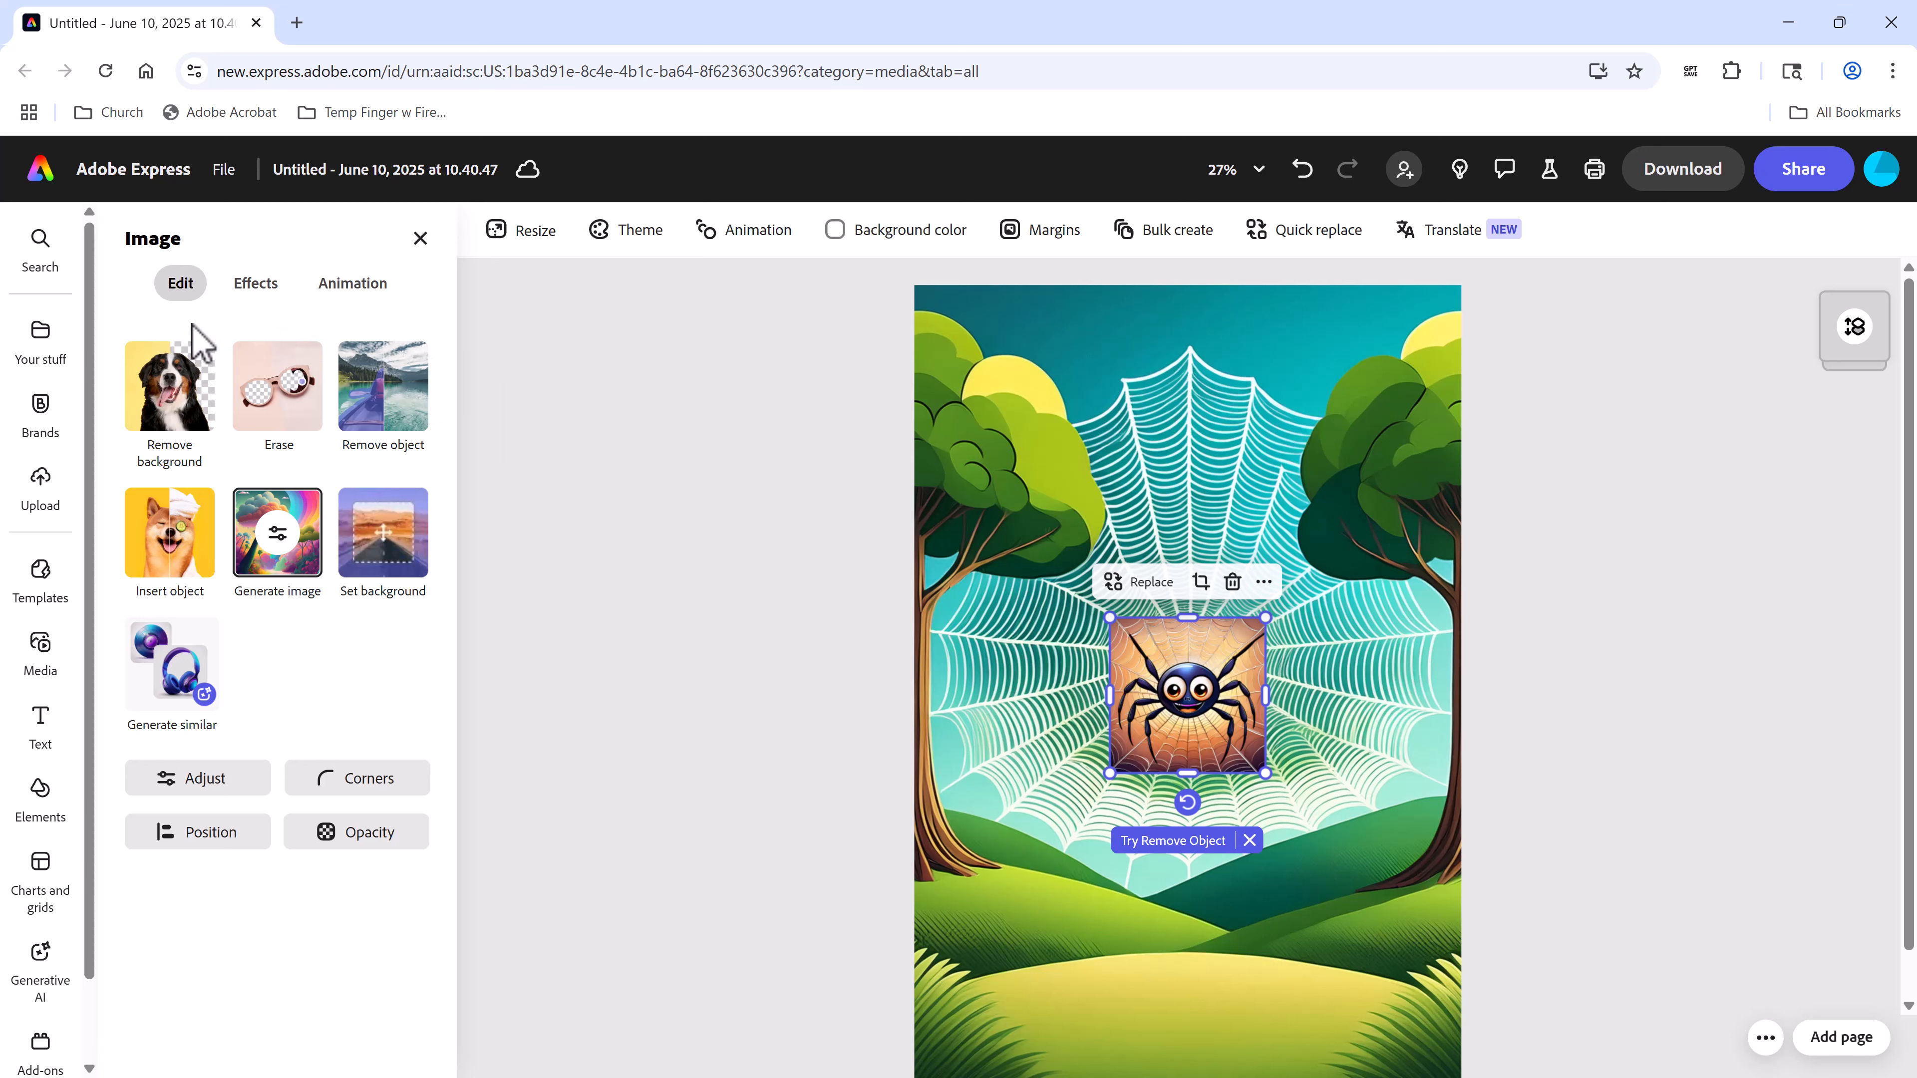
left_click(172, 394)
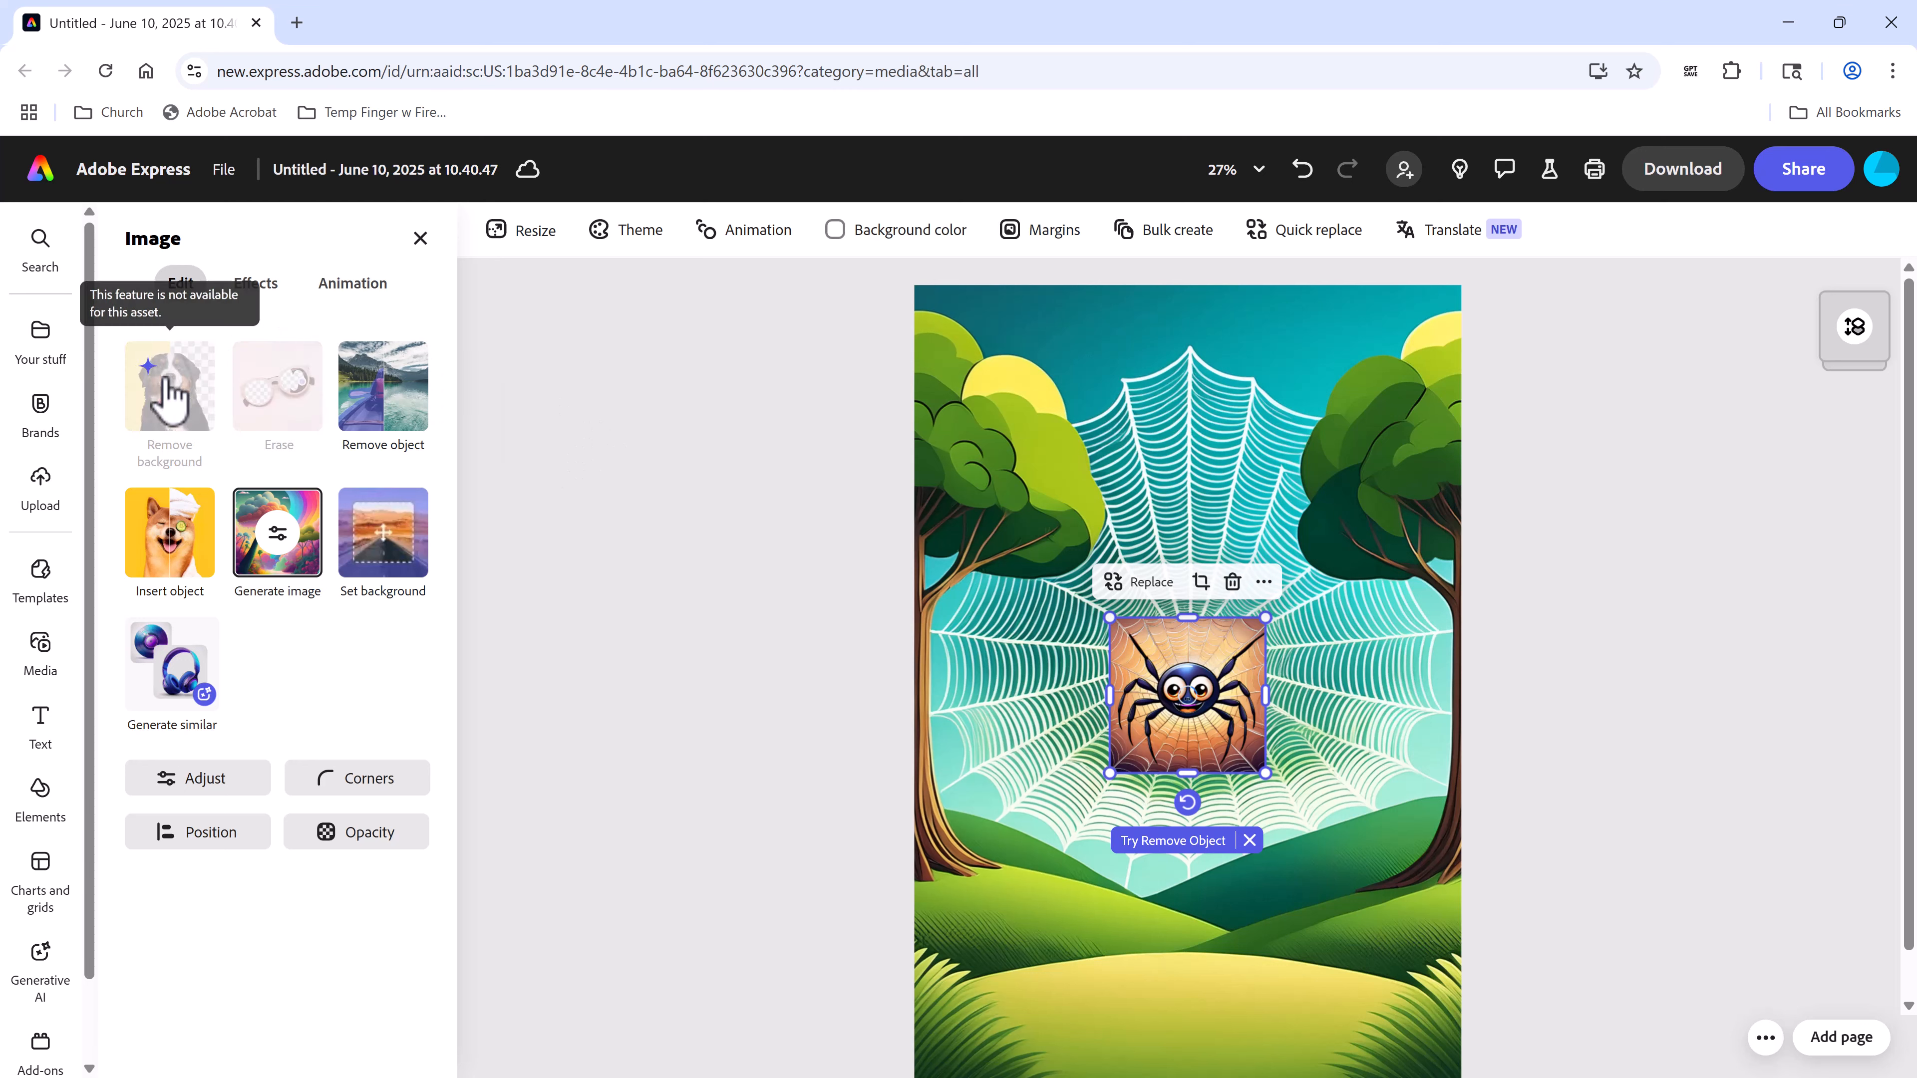